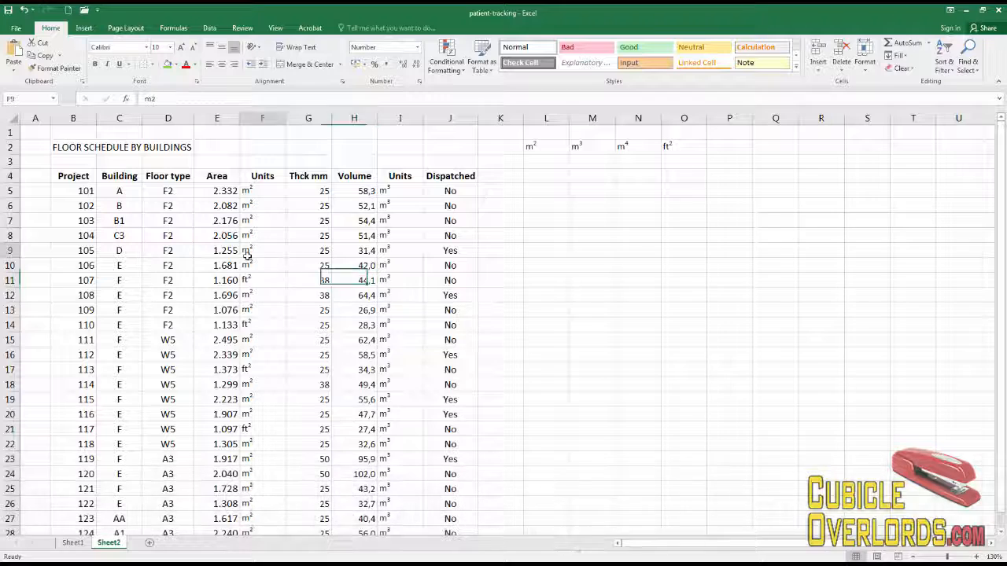
pyautogui.click(216, 246)
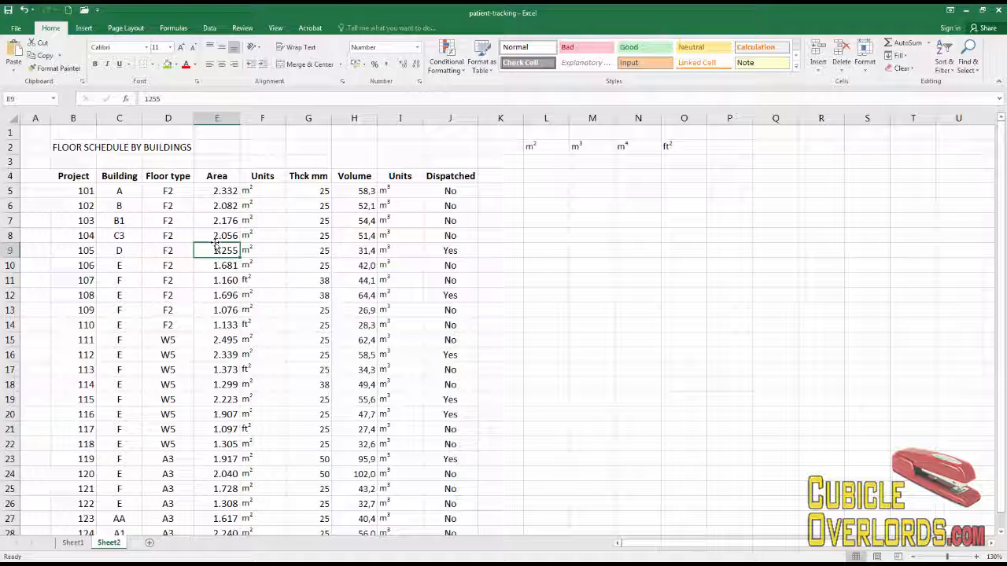
pyautogui.click(606, 222)
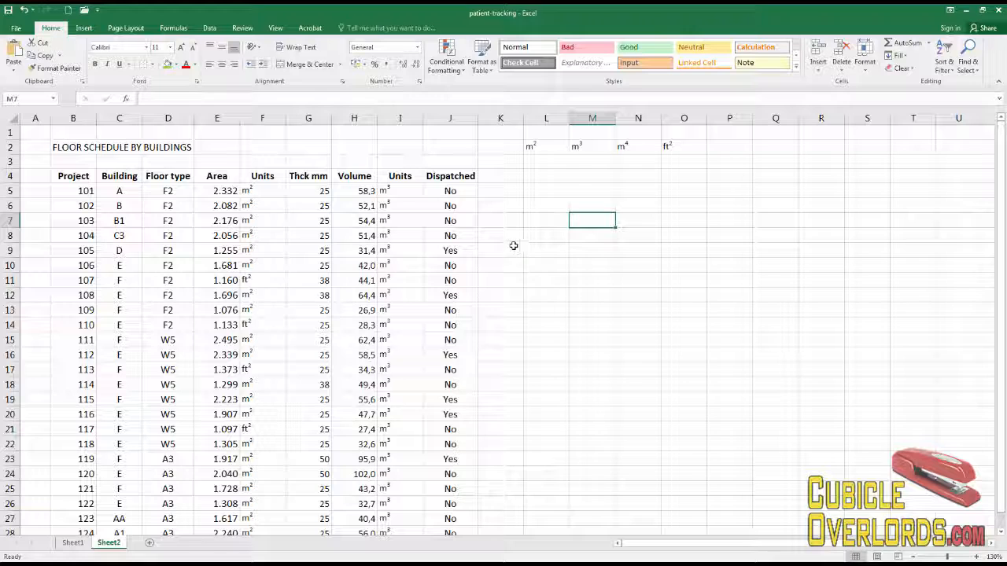
pyautogui.click(447, 172)
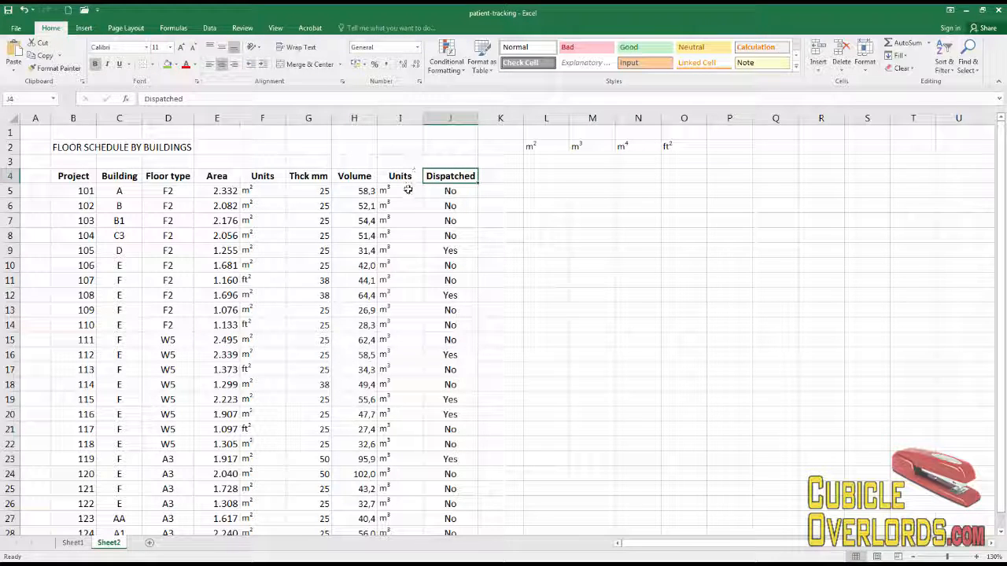
pyautogui.click(500, 201)
pyautogui.click(525, 173)
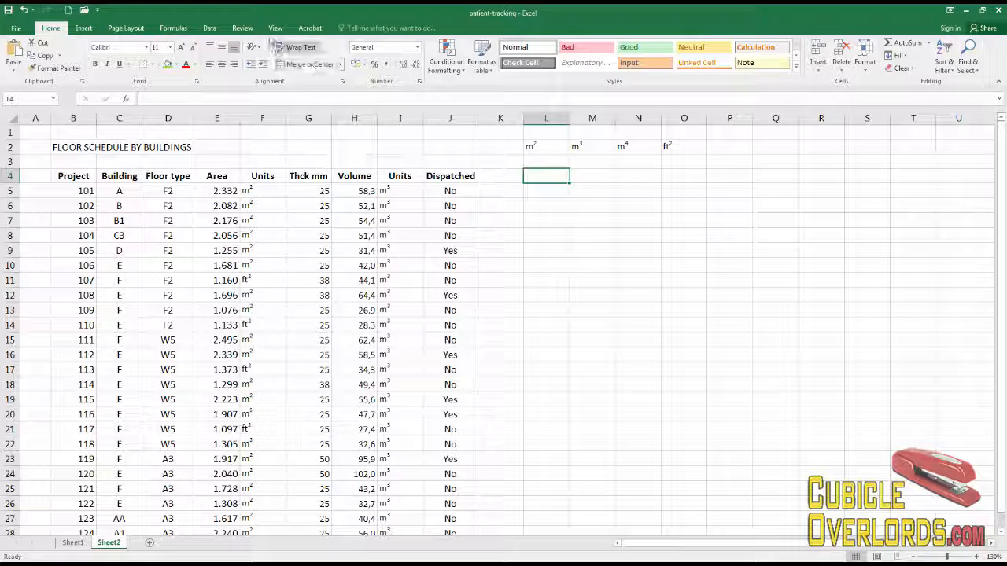
# Step: Hide the worksheet gridlines on Sheet2
pyautogui.click(275, 28)
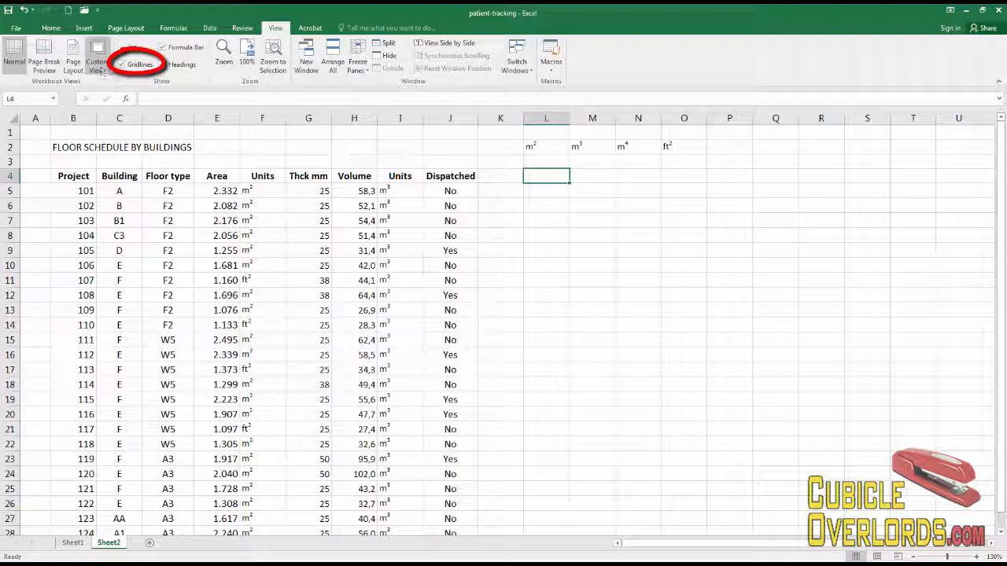
pyautogui.click(122, 65)
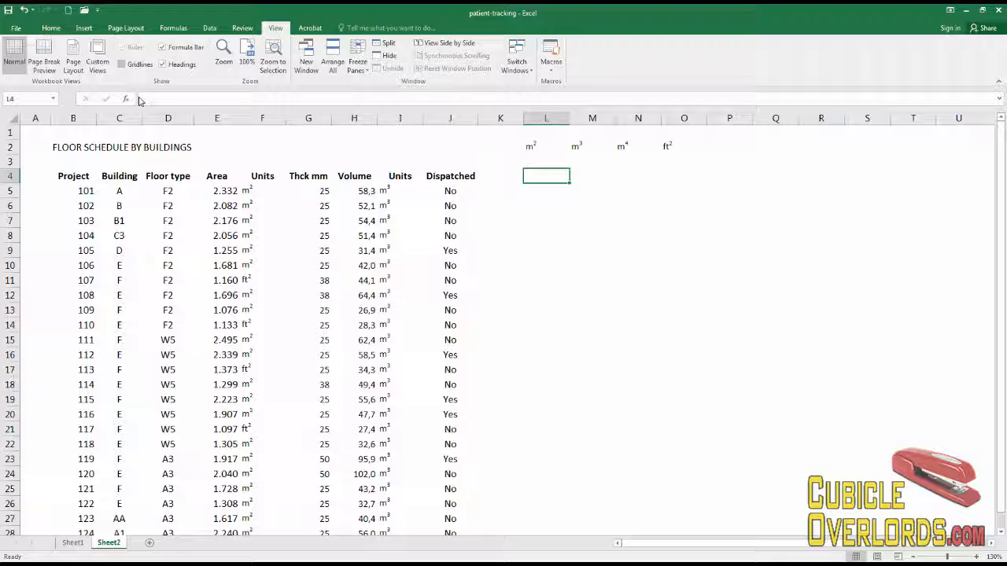
pyautogui.click(548, 314)
pyautogui.click(519, 222)
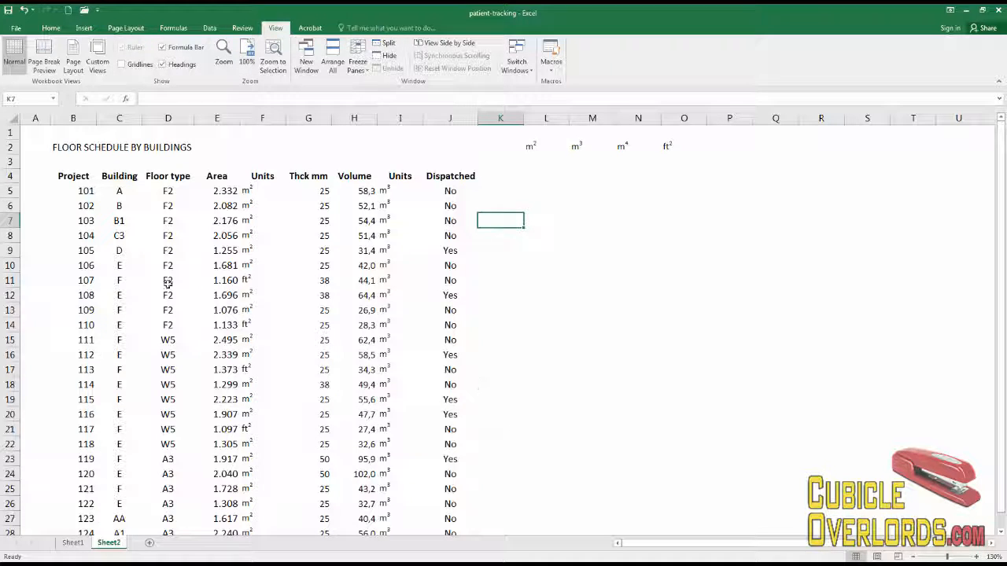
# Step: Apply a bottom border to the table's header row, from Project to Dispatched (B4:J4)
pyautogui.click(84, 221)
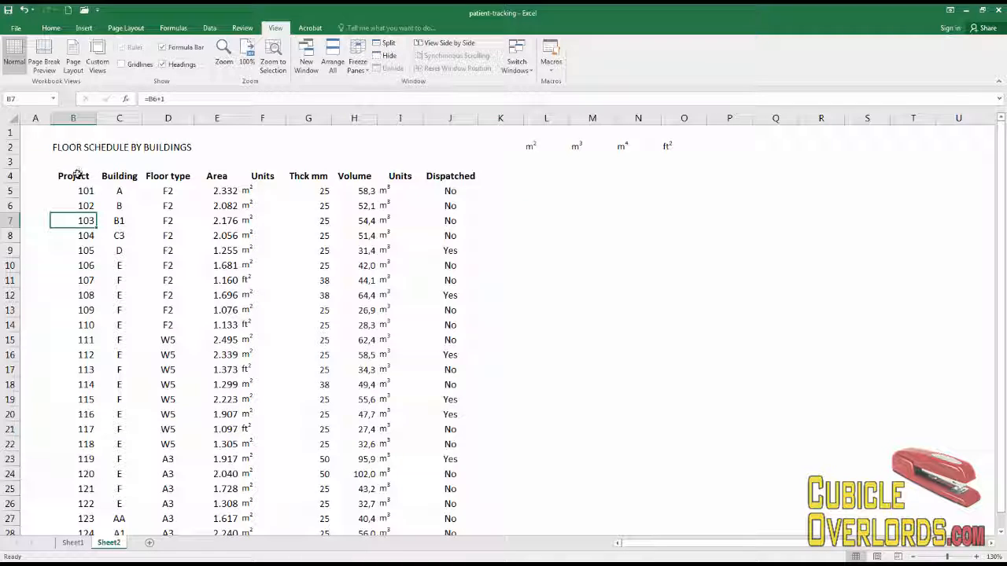
pyautogui.moveTo(77, 175); pyautogui.dragTo(463, 176)
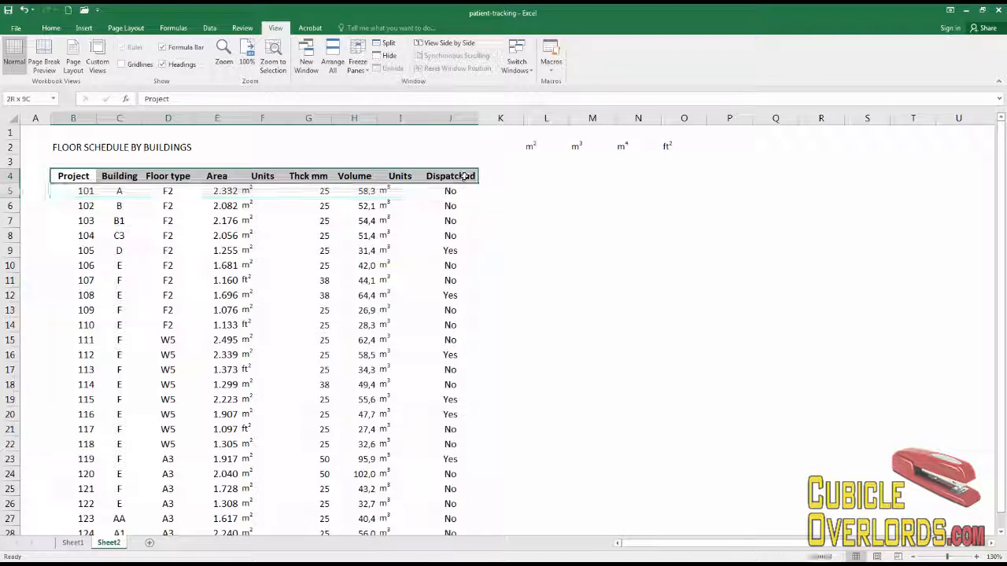
pyautogui.click(46, 29)
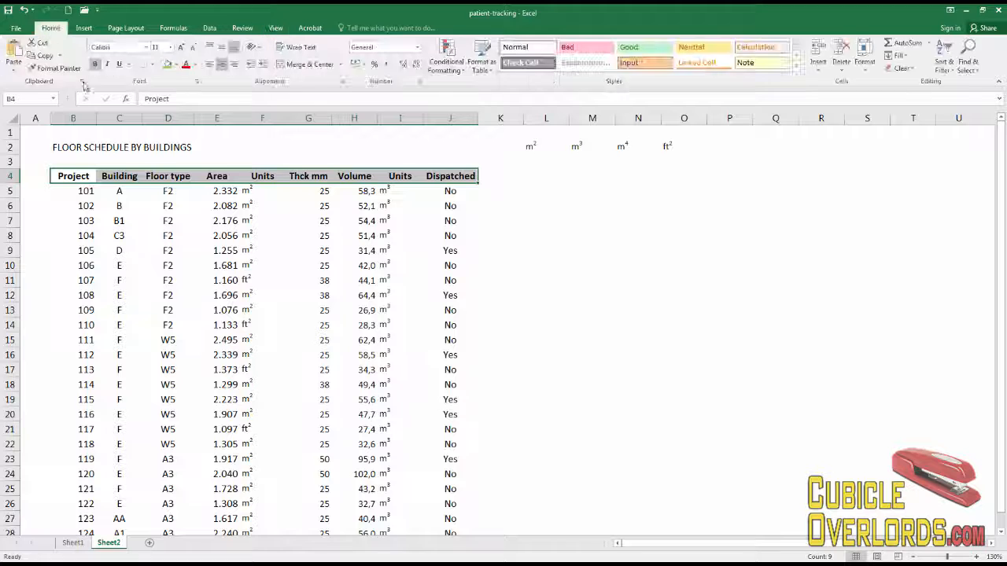
pyautogui.click(153, 69)
pyautogui.click(168, 92)
pyautogui.click(543, 267)
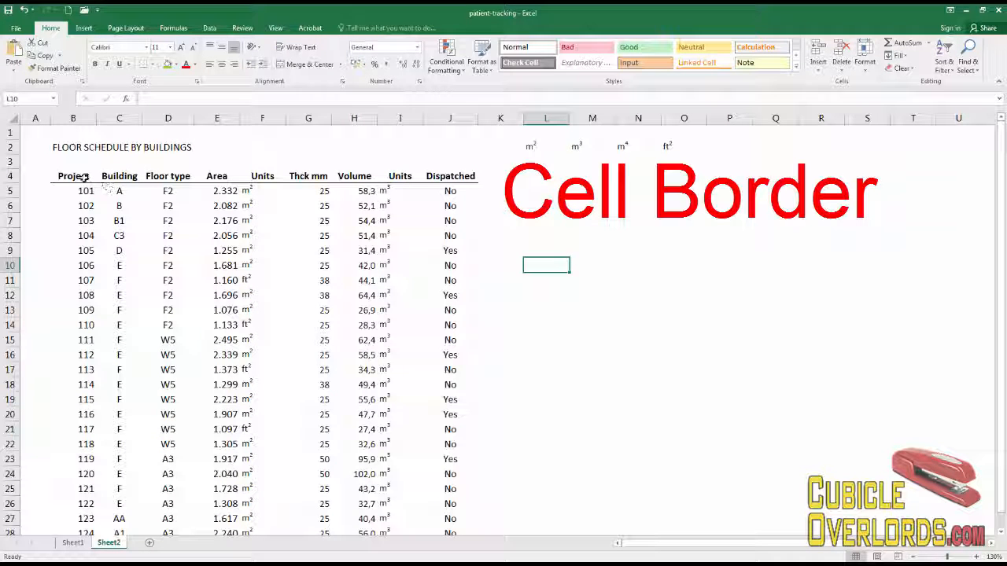
# Step: Apply All Borders to every cell of the header row B4:J4
pyautogui.moveTo(81, 176); pyautogui.dragTo(453, 178)
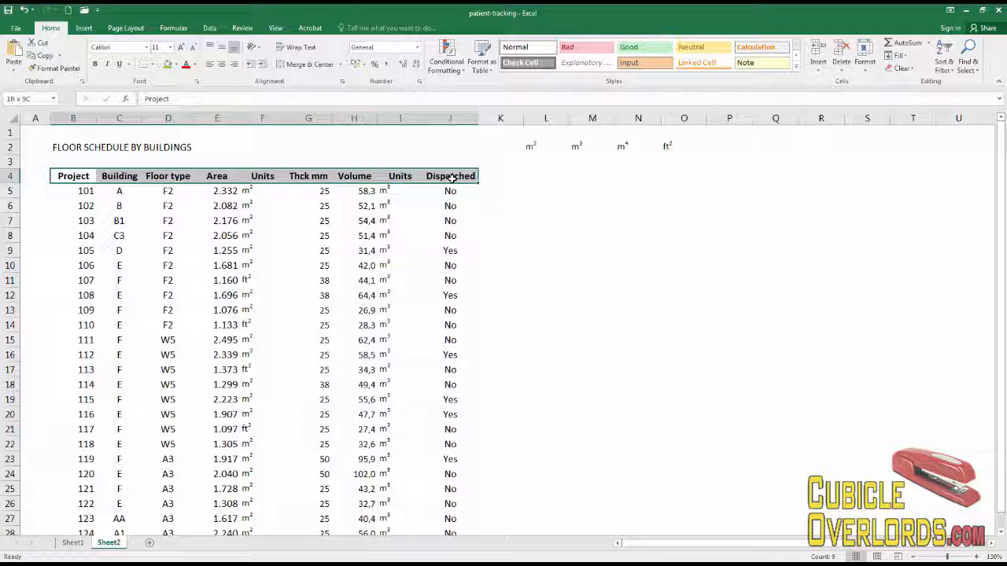
pyautogui.click(152, 64)
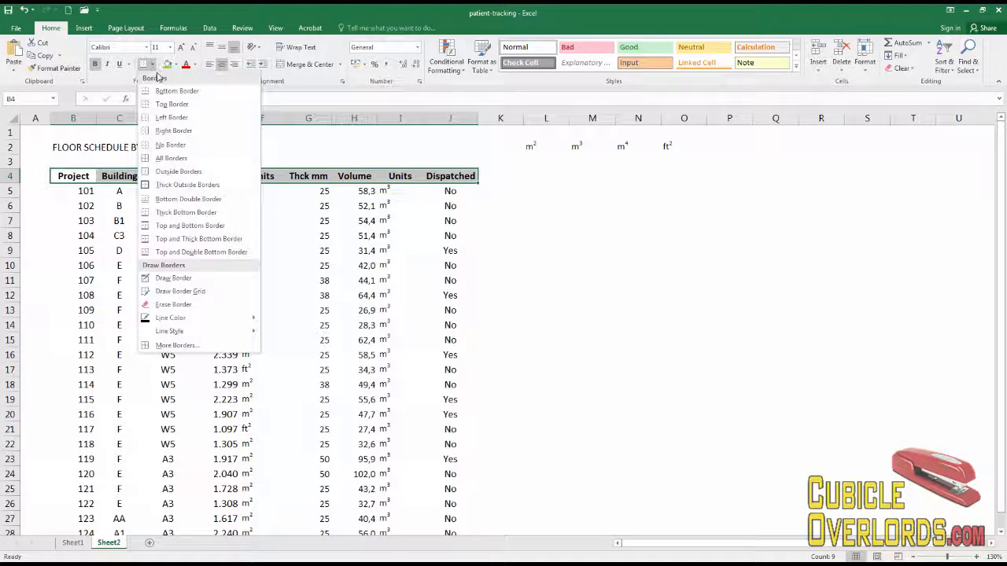
pyautogui.click(171, 158)
pyautogui.click(406, 291)
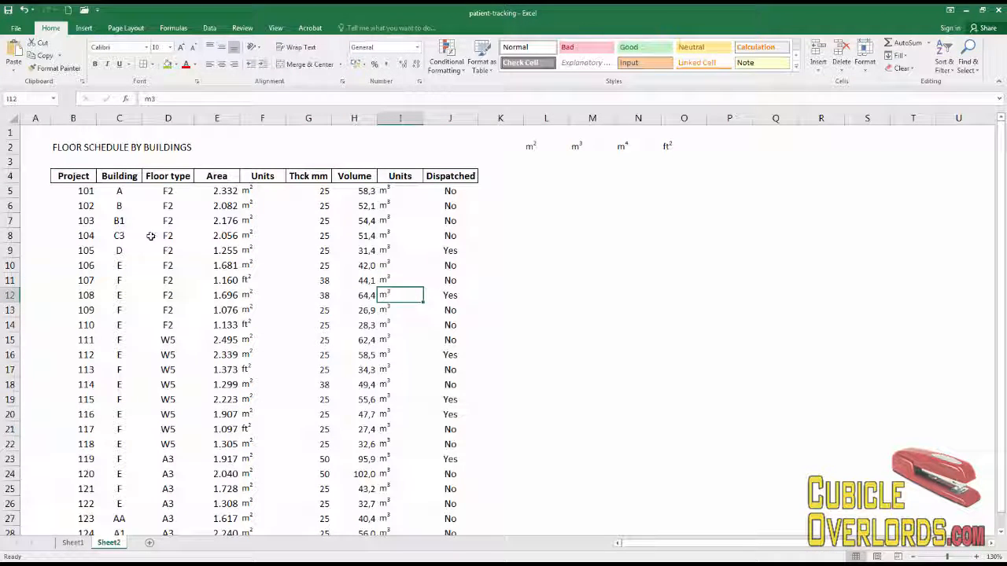
# Step: Extend All Borders to the header and data rows down to project 118 (B4:J22)
pyautogui.moveTo(77, 178); pyautogui.dragTo(450, 444)
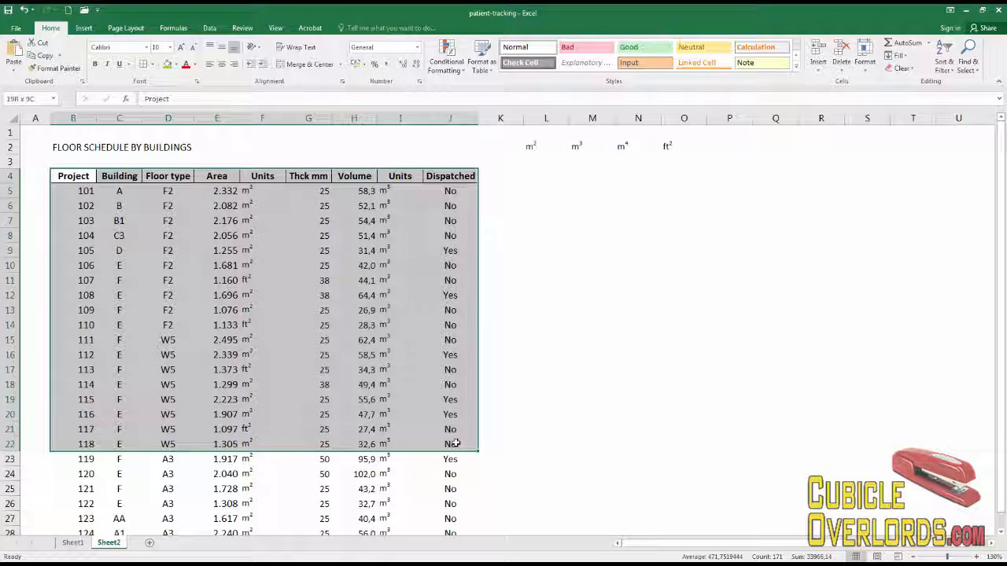
pyautogui.click(143, 66)
pyautogui.click(167, 414)
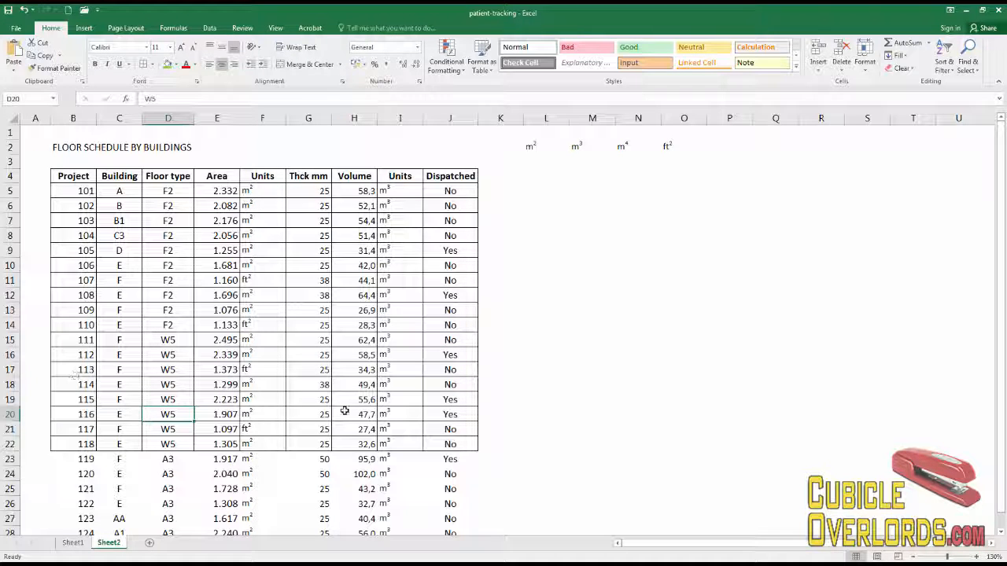
pyautogui.click(320, 324)
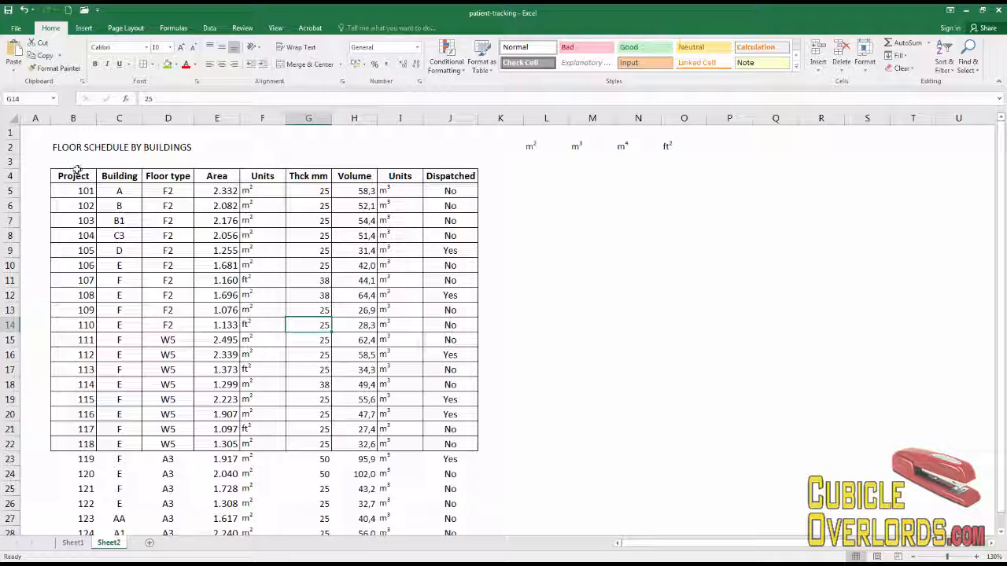
# Step: Remove all cell borders from the range B4:J22 with the No Border option
pyautogui.moveTo(77, 169); pyautogui.dragTo(452, 443)
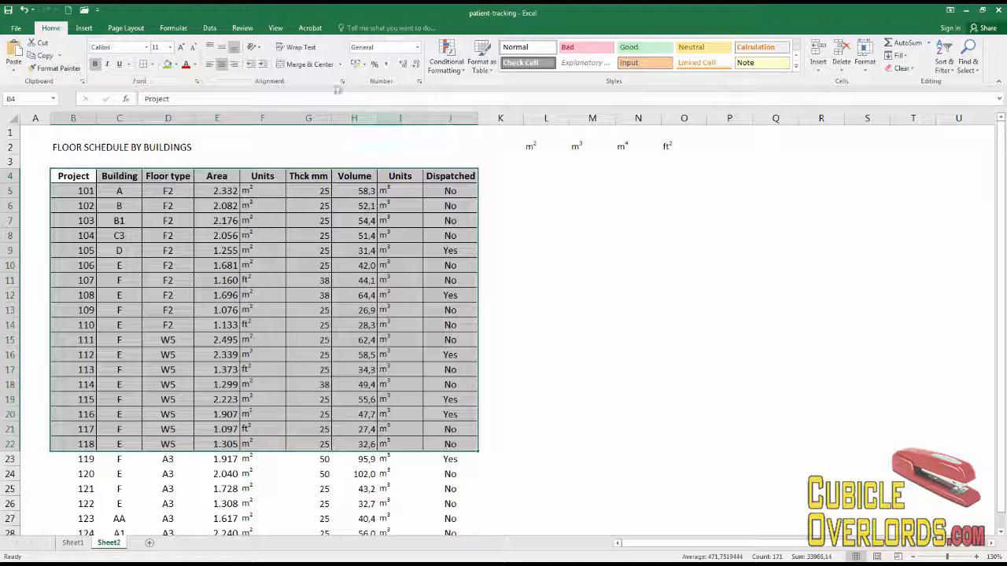
pyautogui.click(153, 64)
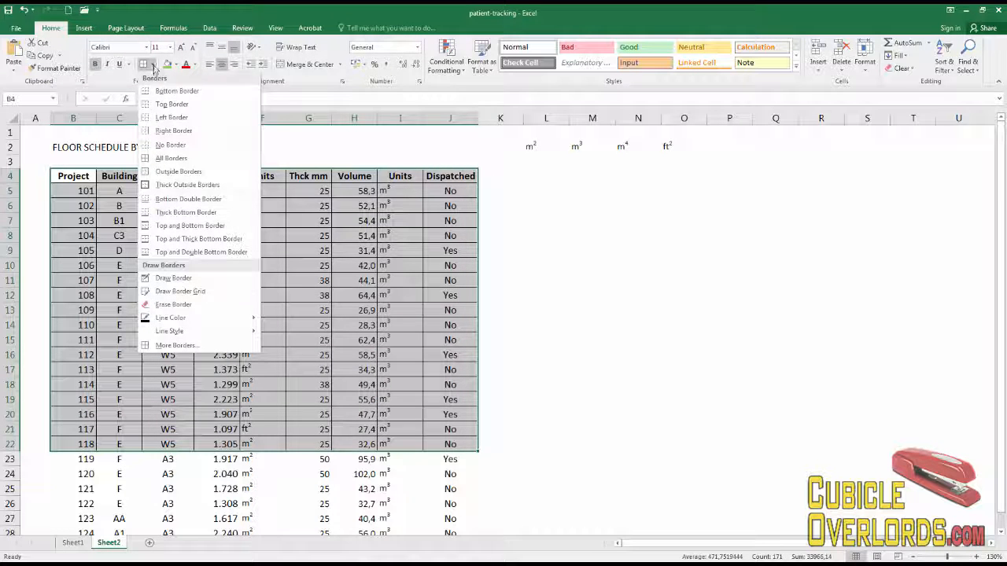
pyautogui.click(183, 145)
pyautogui.click(216, 235)
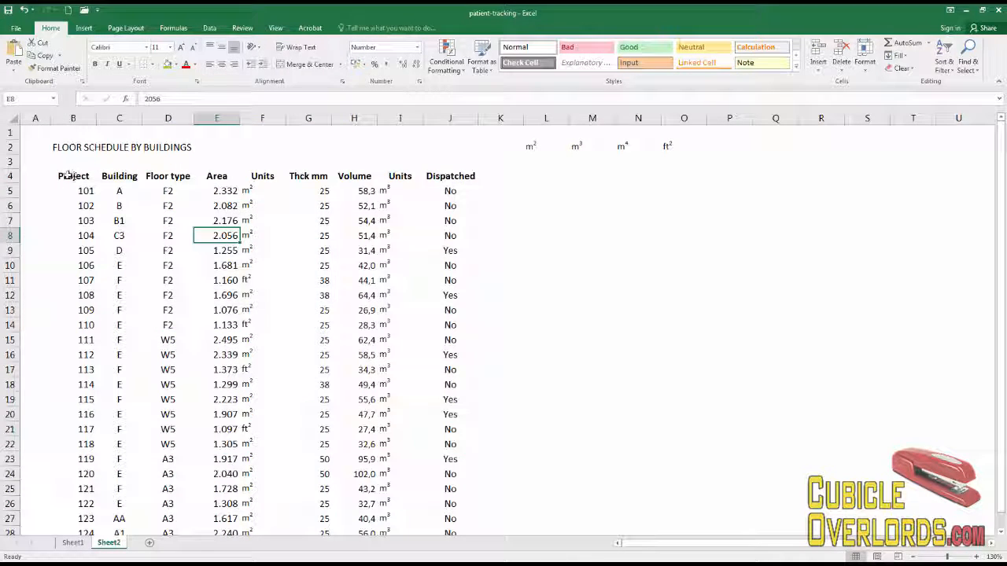
pyautogui.click(39, 131)
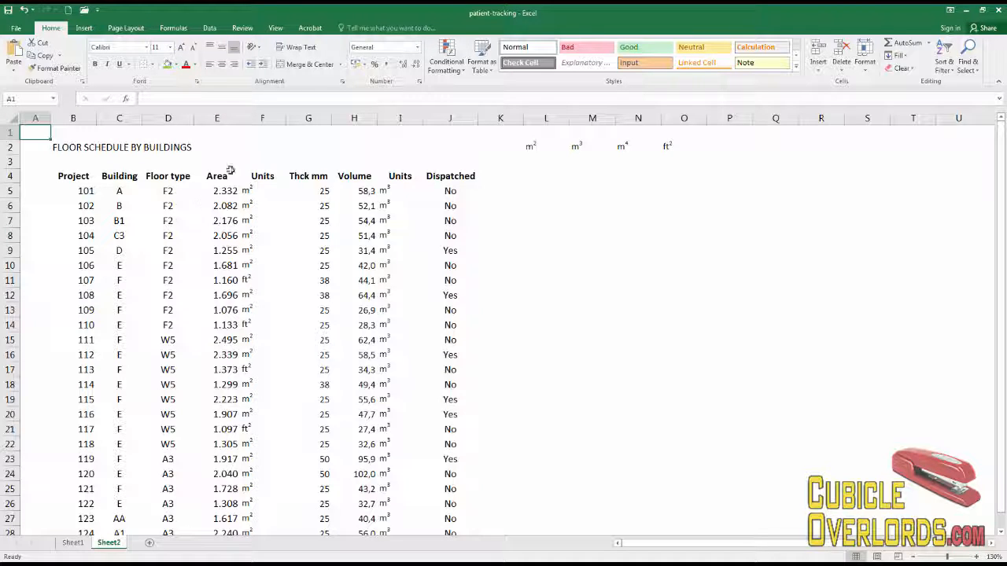
# Step: Show the worksheet gridlines on Sheet2 again
pyautogui.click(275, 28)
pyautogui.click(122, 63)
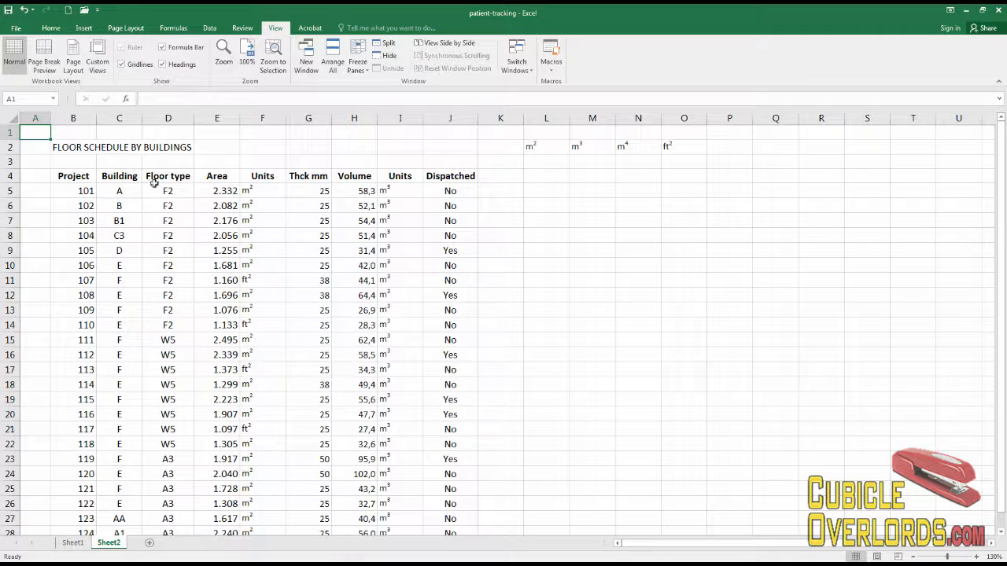
pyautogui.click(181, 231)
pyautogui.click(69, 161)
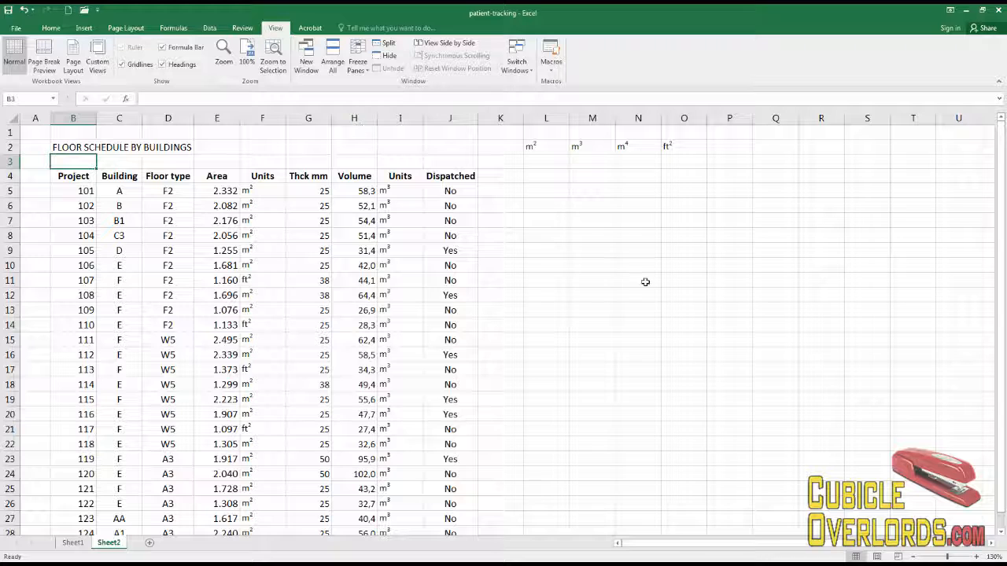
# Step: Preview the printout of the borderless sheet to check how gridlines appear on paper, and return to the worksheet
pyautogui.click(163, 314)
pyautogui.click(170, 323)
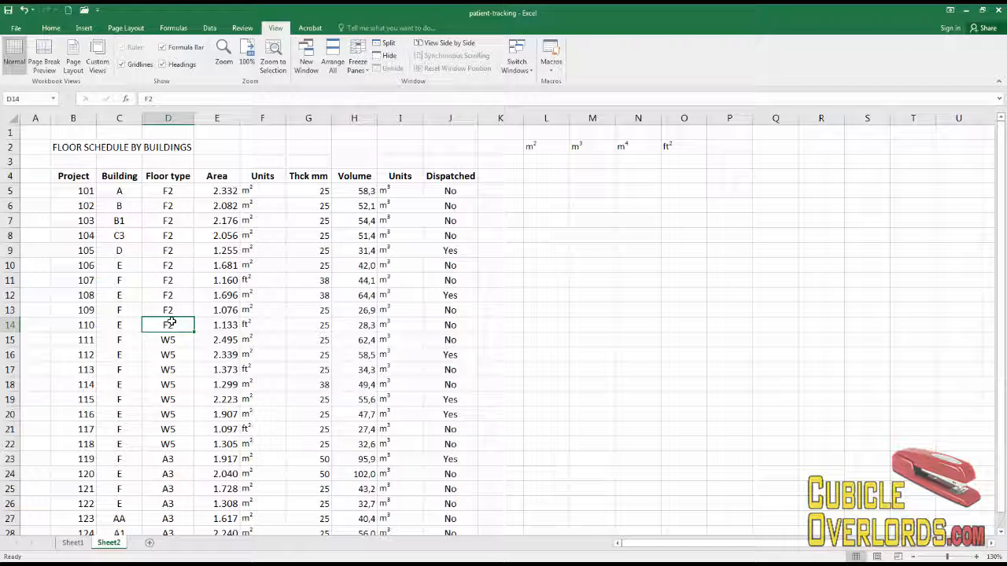
pyautogui.hotkey('ctrl', 'p')
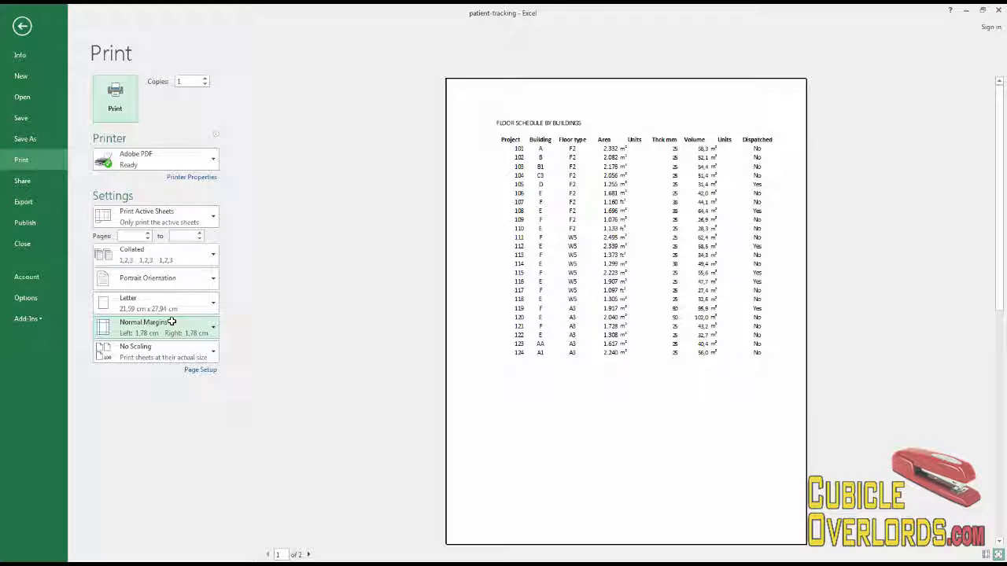
pyautogui.click(712, 210)
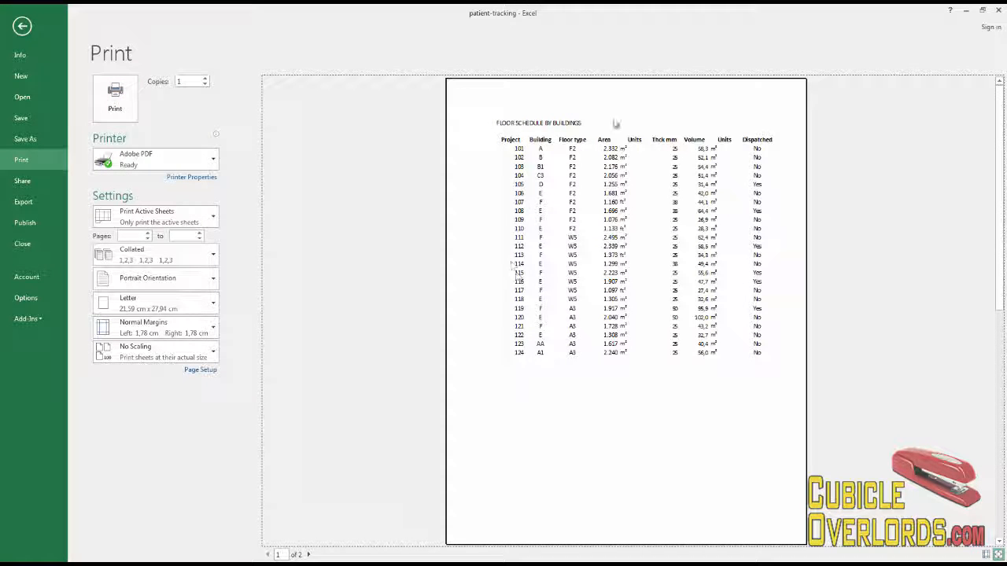
pyautogui.press('Escape')
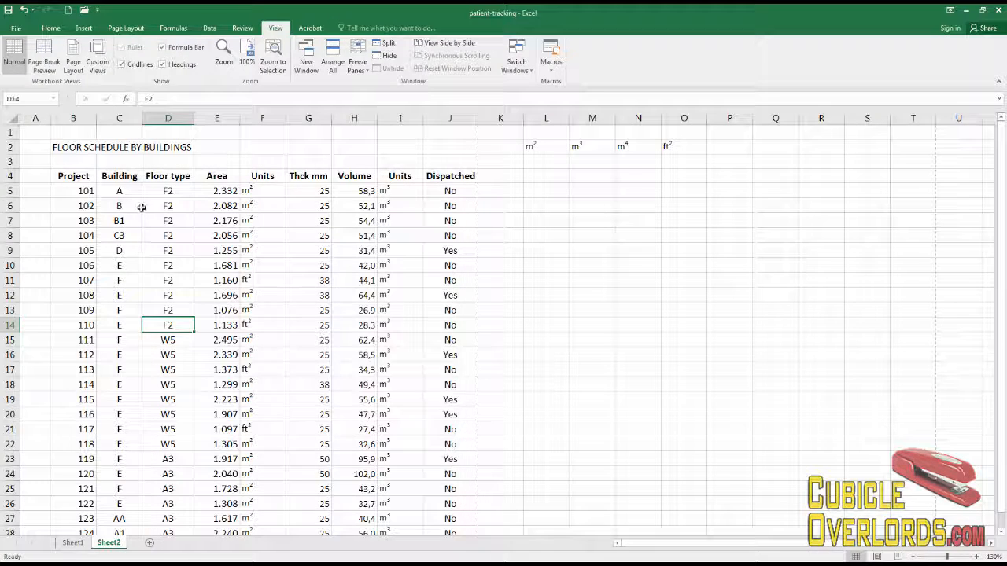
# Step: Apply All Borders to the table from the header row down to project 119 (B4:J23)
pyautogui.click(119, 205)
pyautogui.moveTo(73, 176); pyautogui.dragTo(450, 459)
pyautogui.click(50, 27)
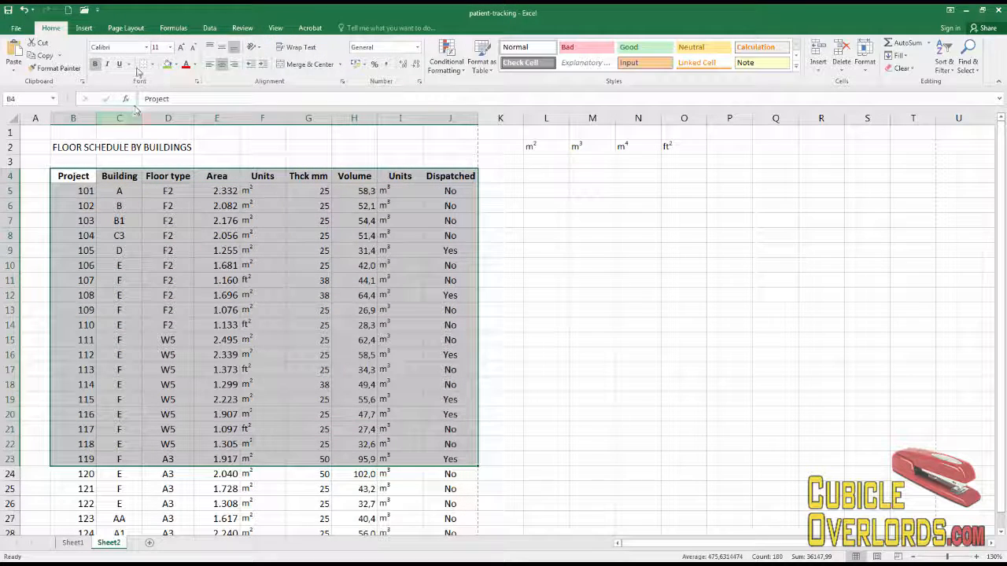
pyautogui.click(152, 64)
pyautogui.click(170, 157)
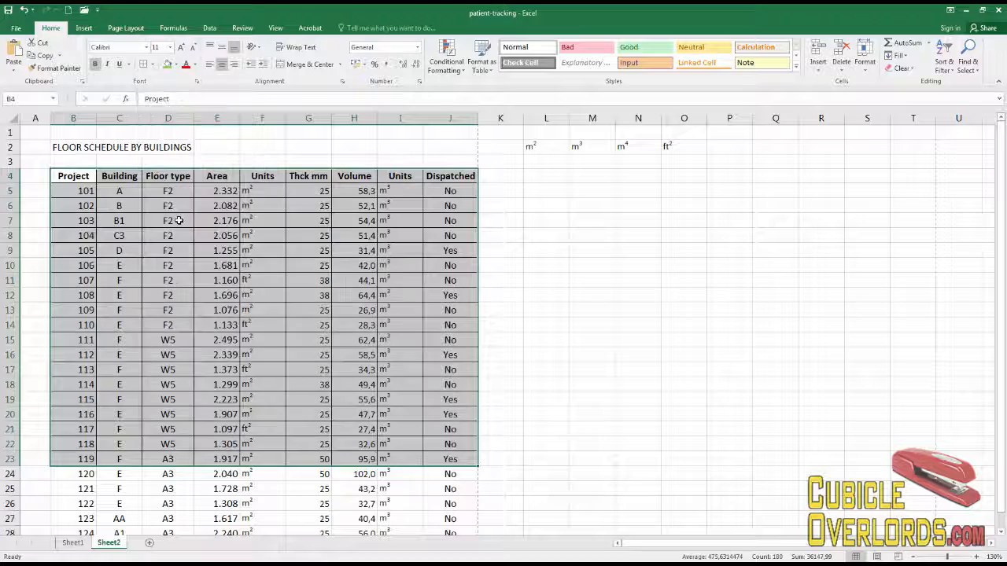
pyautogui.click(168, 221)
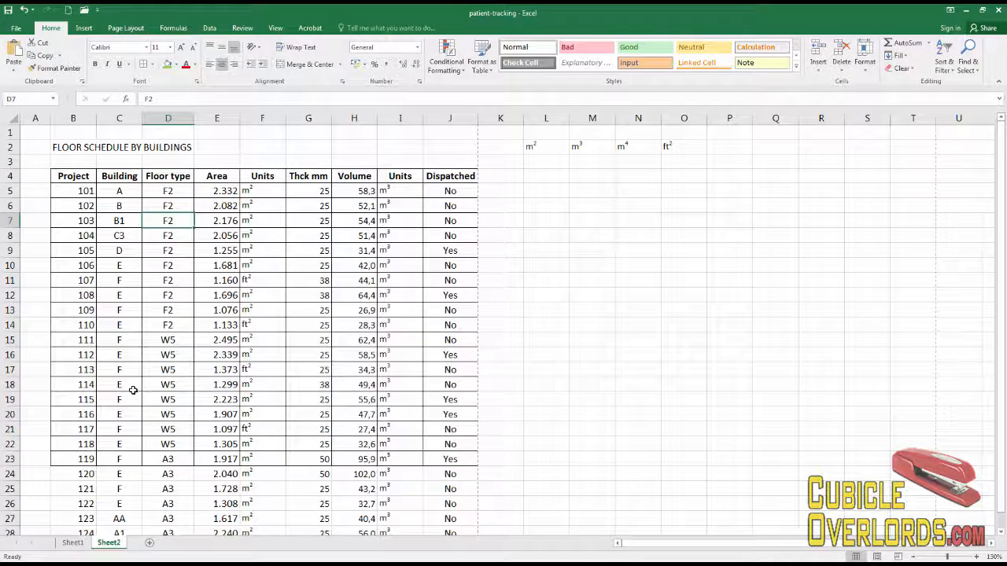
# Step: Preview the printout of the bordered table to check how cell borders appear on paper, and return to the worksheet
pyautogui.hotkey('ctrl', 'p')
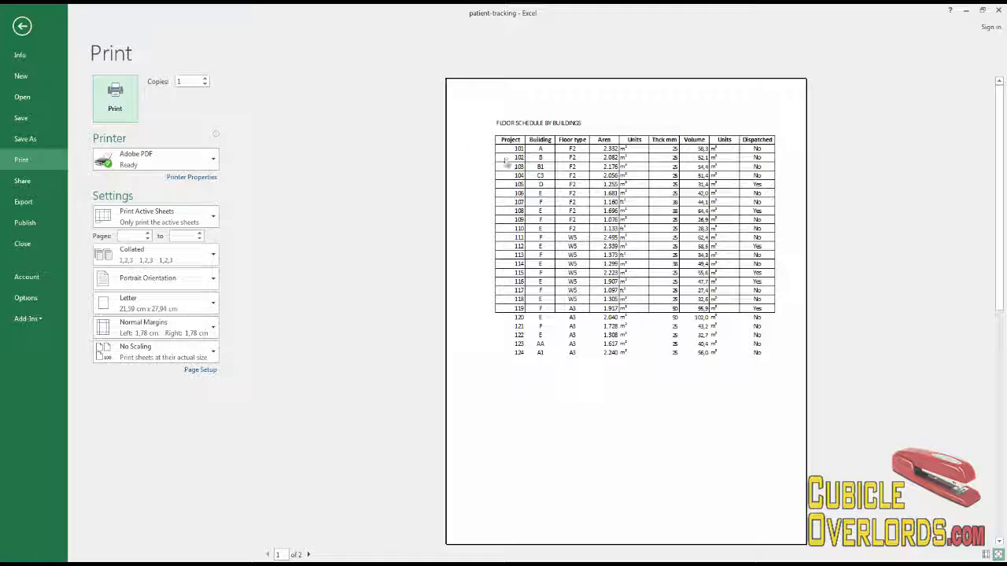
pyautogui.click(22, 26)
pyautogui.click(580, 344)
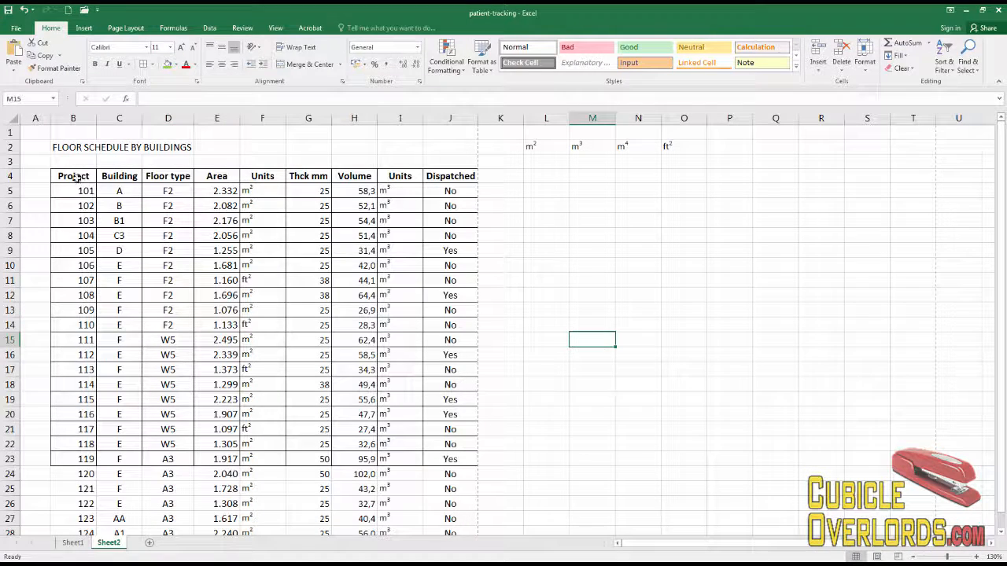
# Step: Clear all cell borders from the table range B4:J26 with the No Border option
pyautogui.moveTo(73, 176); pyautogui.dragTo(435, 500)
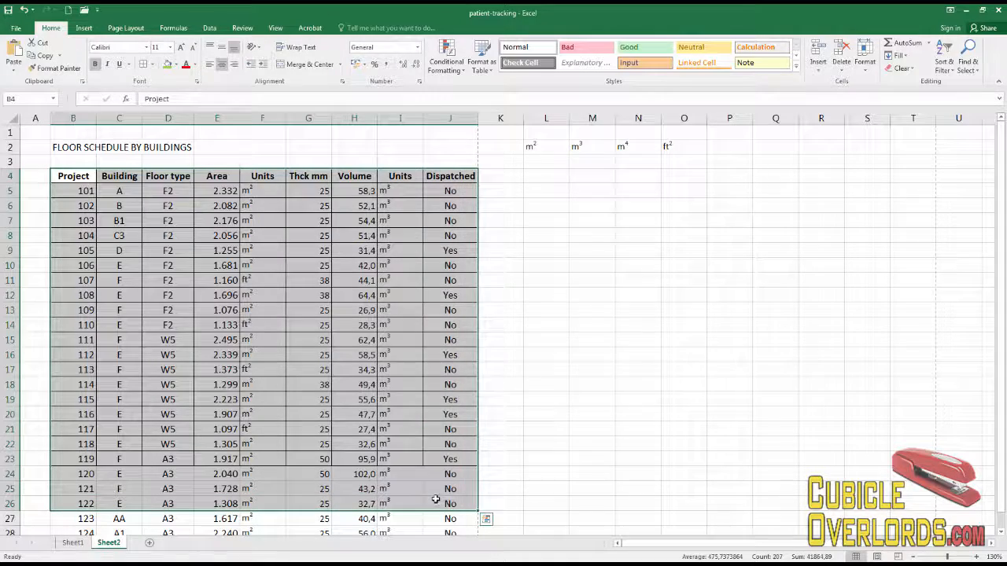
pyautogui.hotkey('ctrl', '1')
pyautogui.press('Escape')
pyautogui.click(152, 64)
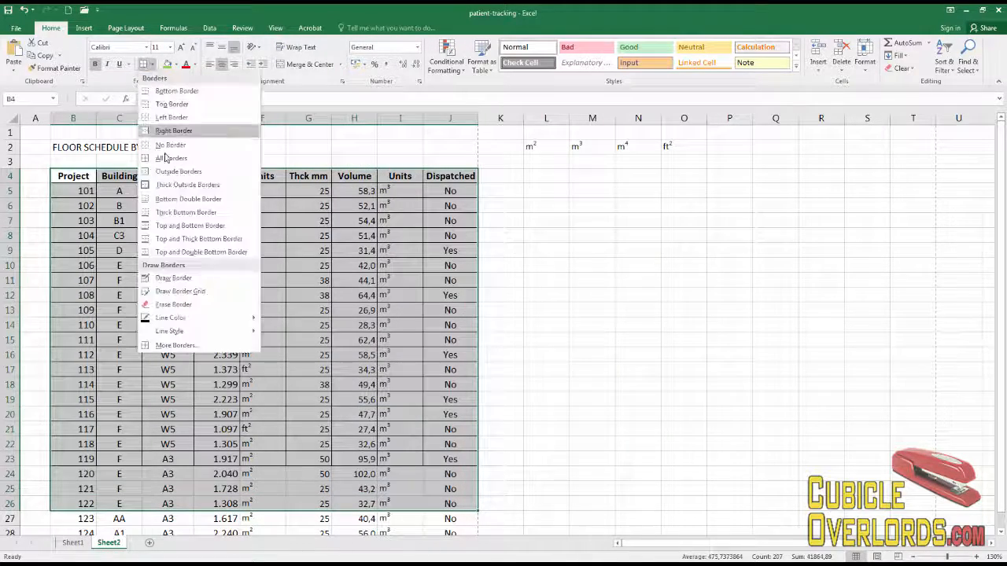
pyautogui.click(170, 145)
pyautogui.click(208, 245)
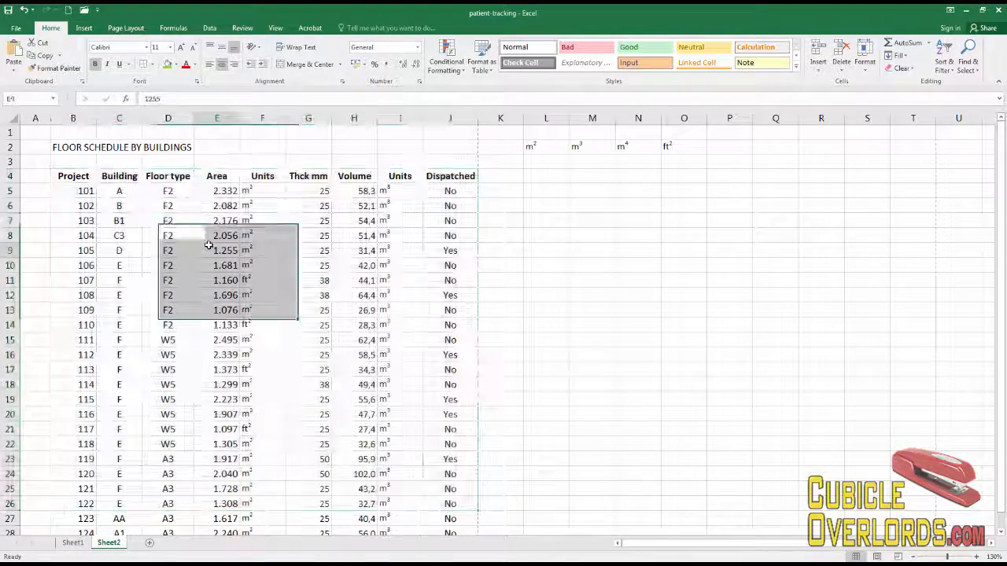
# Step: Look over the border settings in the Format Cells dialog for the Project header cell B4, and leave the dialog without changes
pyautogui.click(79, 174)
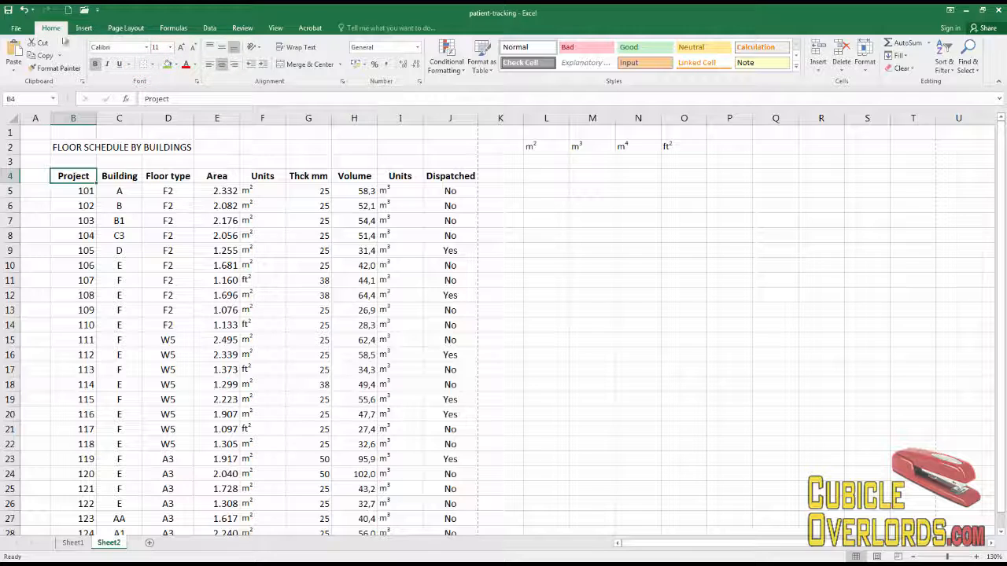
pyautogui.click(198, 82)
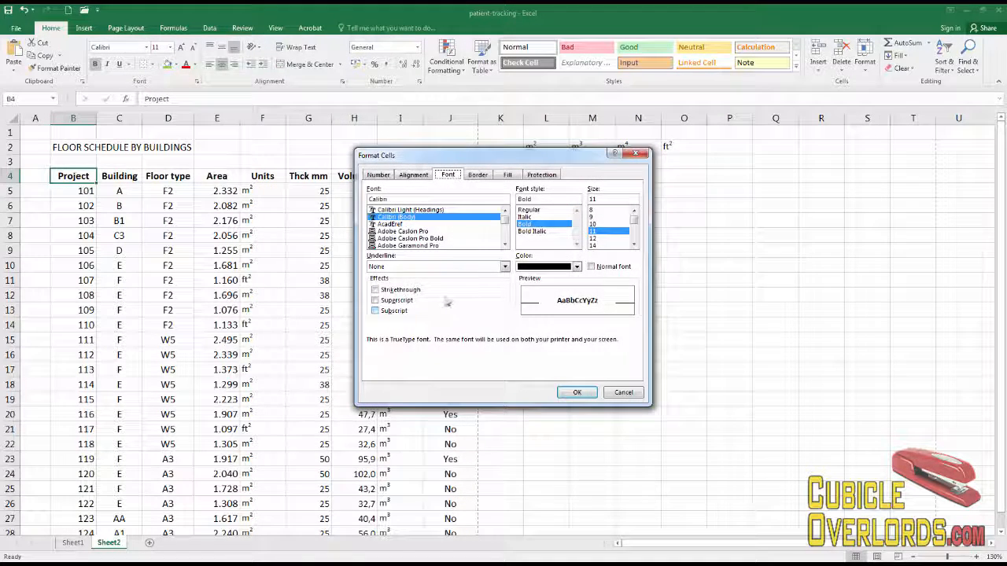
pyautogui.click(479, 176)
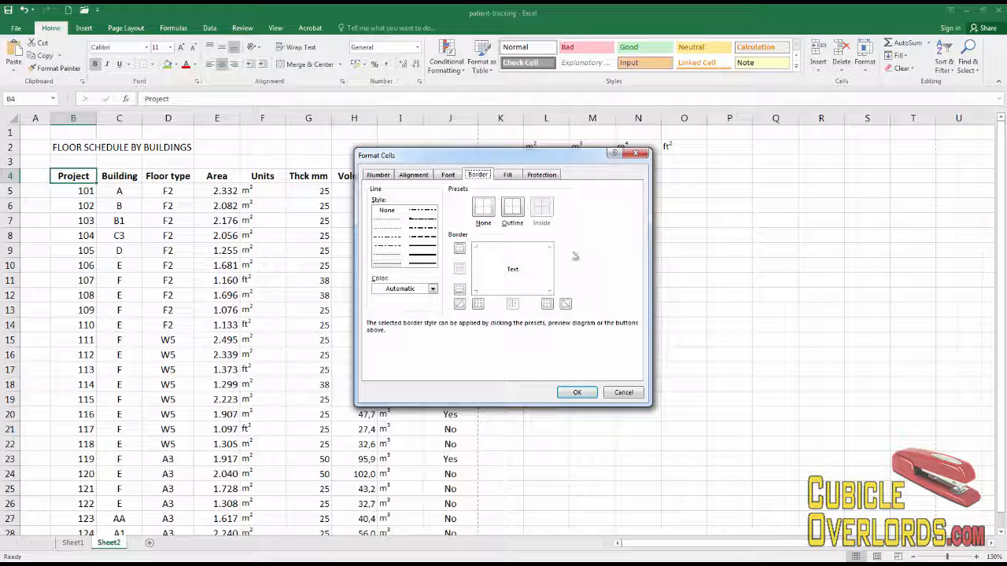
pyautogui.press('Escape')
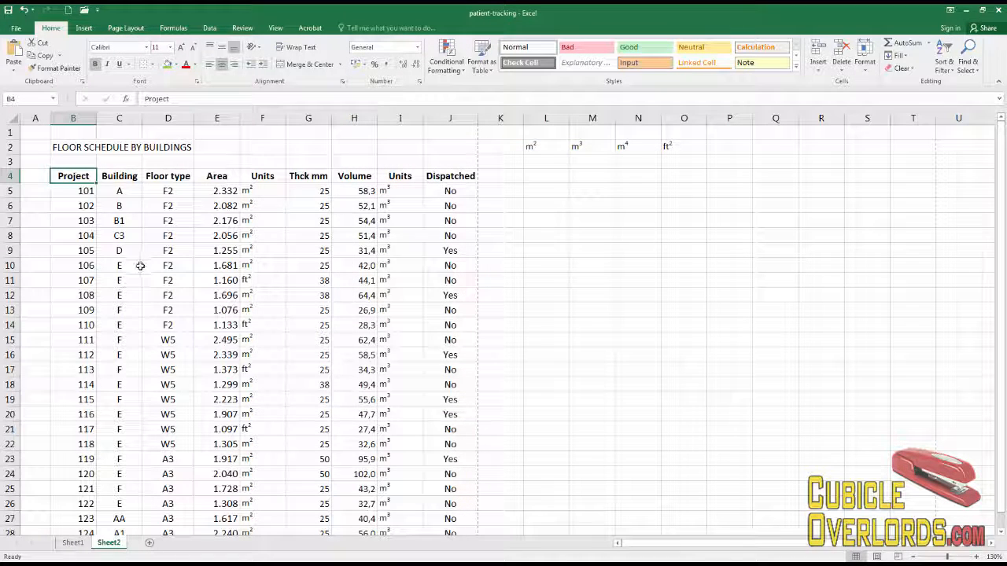
# Step: Apply a Bottom Border to the table's header row (B4:J4)
pyautogui.click(132, 264)
pyautogui.click(79, 176)
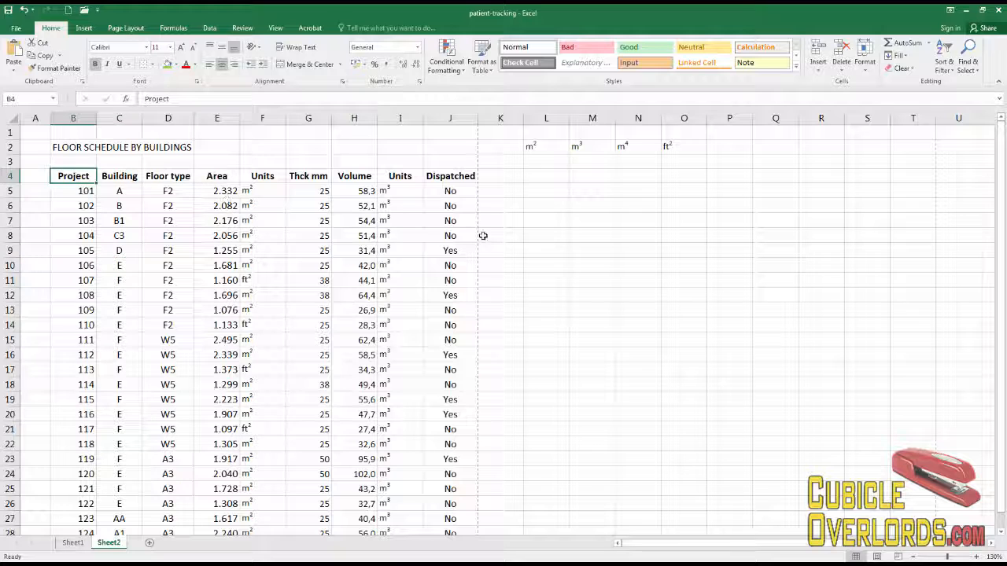
pyautogui.keyDown('shift'); pyautogui.click(460, 175); pyautogui.keyUp('shift')
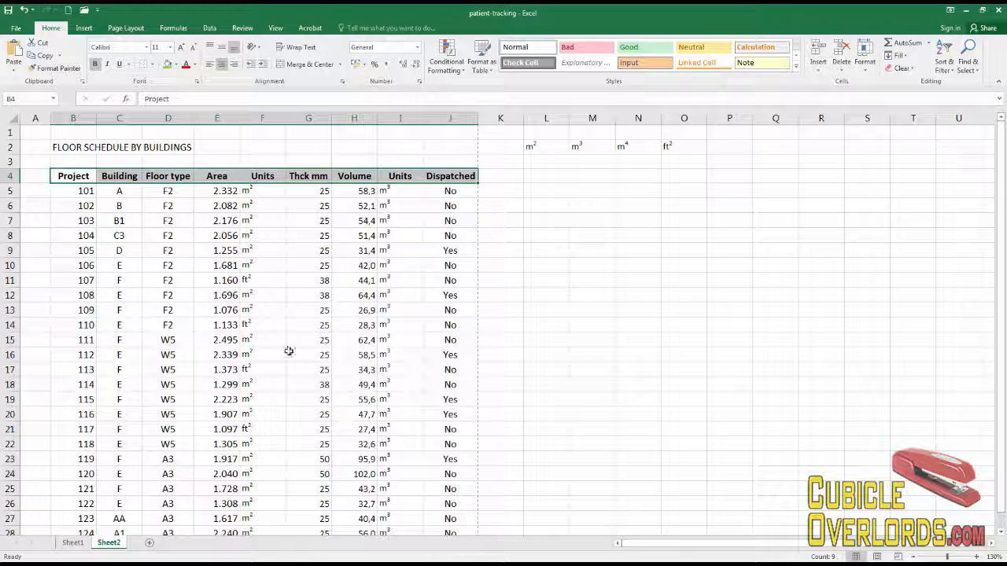
pyautogui.click(153, 68)
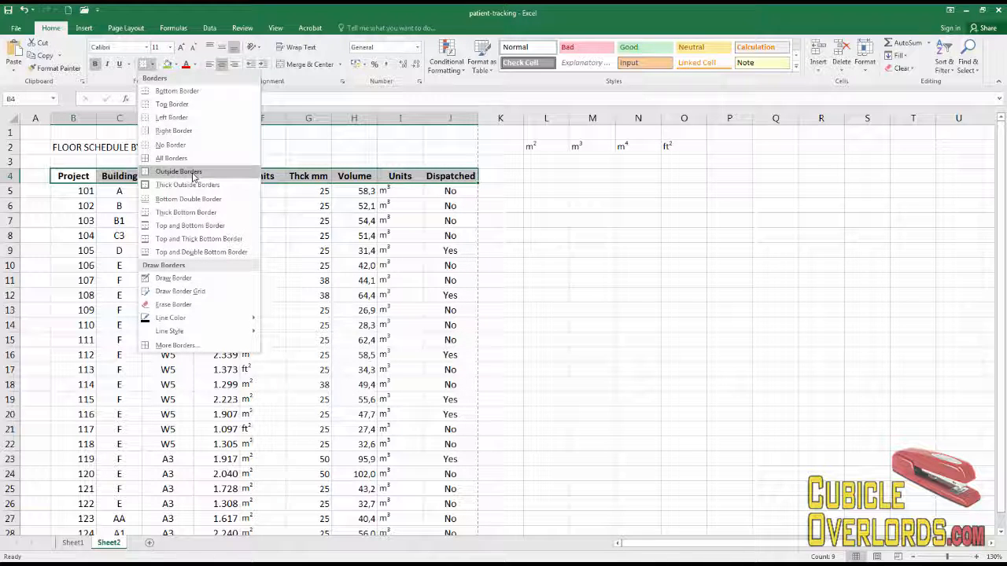
pyautogui.click(196, 93)
pyautogui.click(168, 295)
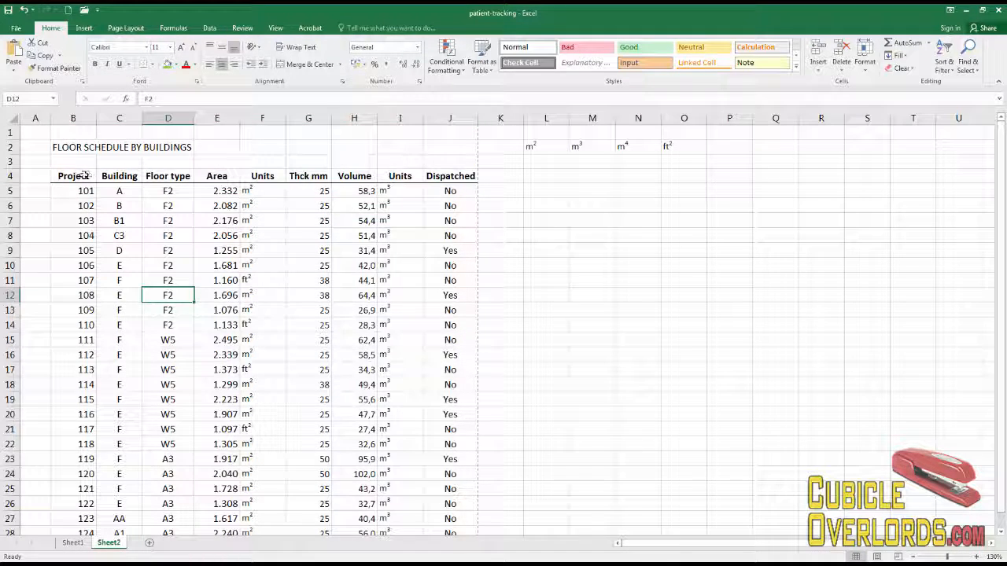
pyautogui.moveTo(457, 177); pyautogui.dragTo(73, 177)
pyautogui.click(132, 319)
# Step: Apply Outside Borders to the row of project 105 (B9:J9)
pyautogui.moveTo(74, 250); pyautogui.dragTo(452, 251)
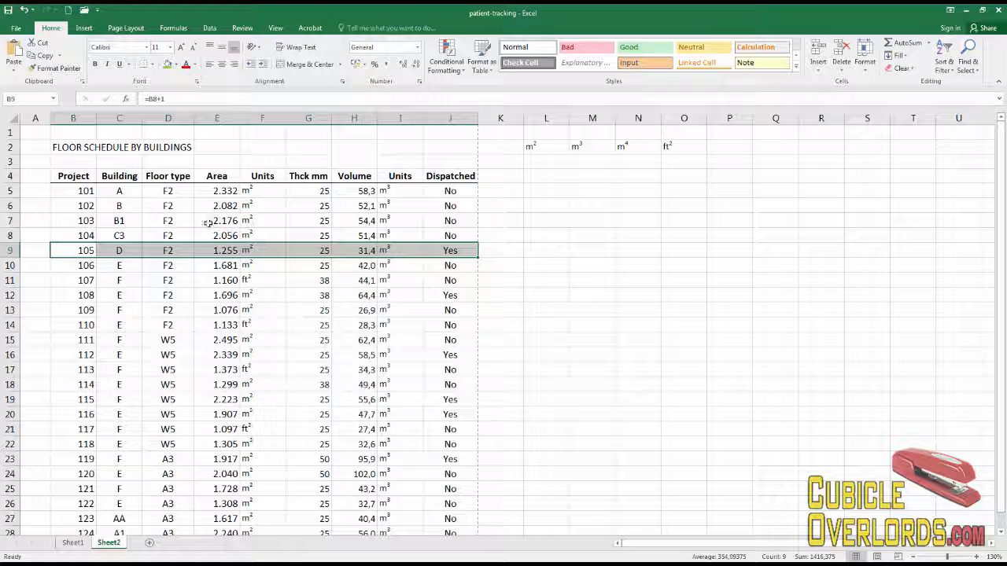
pyautogui.click(69, 235)
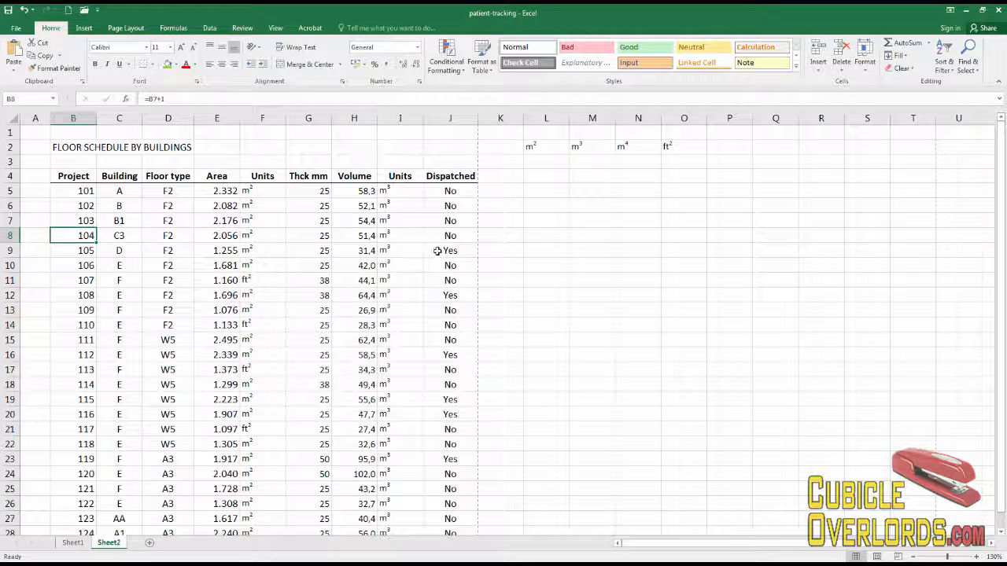
pyautogui.moveTo(76, 252); pyautogui.dragTo(472, 263)
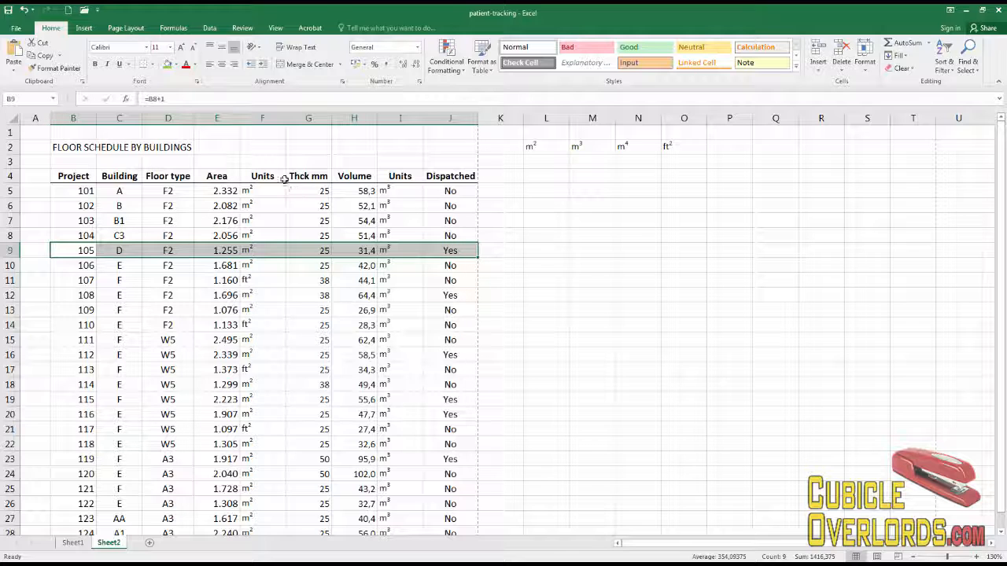
pyautogui.click(153, 64)
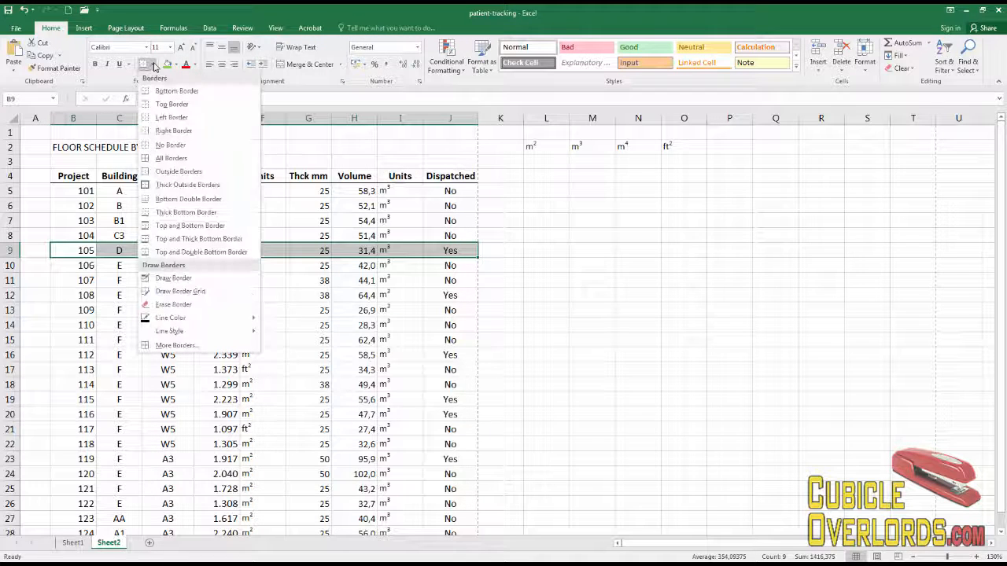
pyautogui.click(188, 172)
pyautogui.click(120, 323)
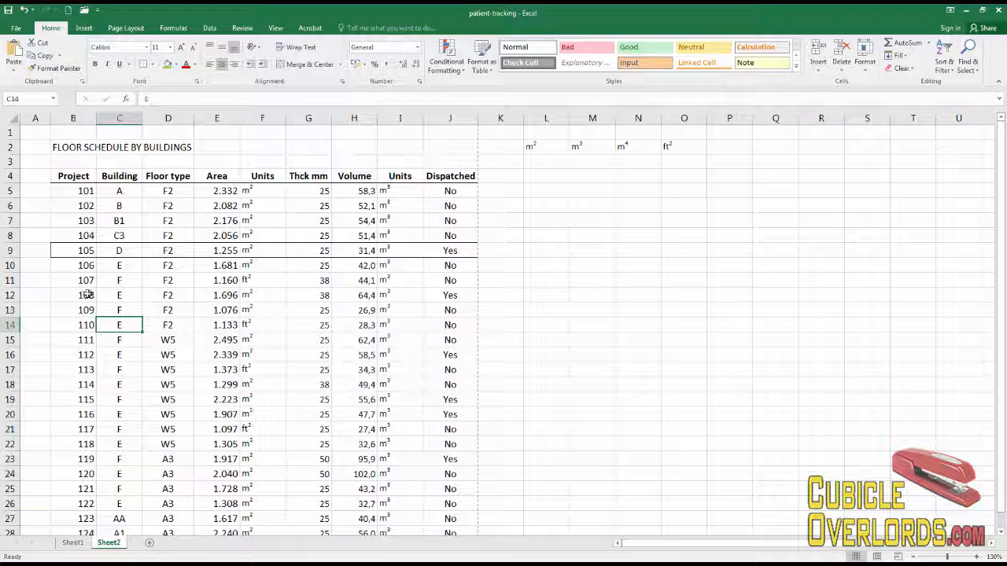
# Step: Apply Outside Borders around the block of projects 108 to 113 (B12:J17)
pyautogui.moveTo(87, 293); pyautogui.dragTo(440, 321)
pyautogui.moveTo(447, 357); pyautogui.dragTo(444, 370)
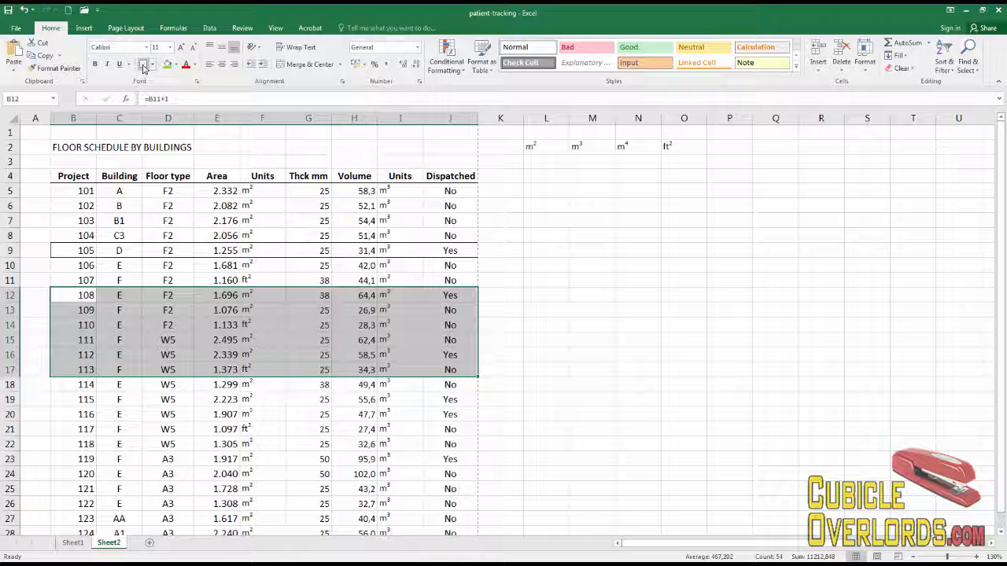
pyautogui.click(143, 65)
pyautogui.click(178, 325)
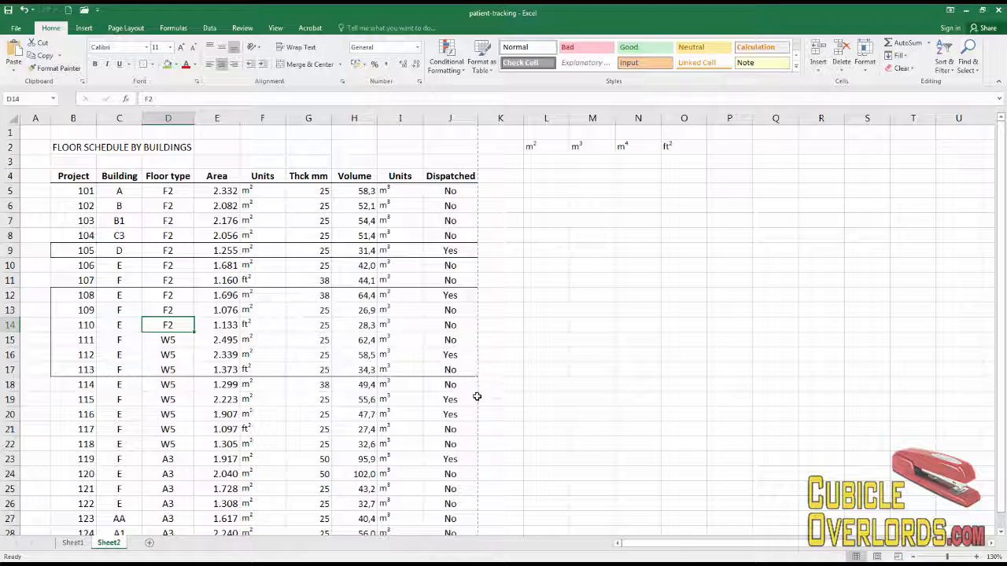
# Step: Preview the printout to check the header line and the outlined project rows, and return to the worksheet
pyautogui.click(455, 293)
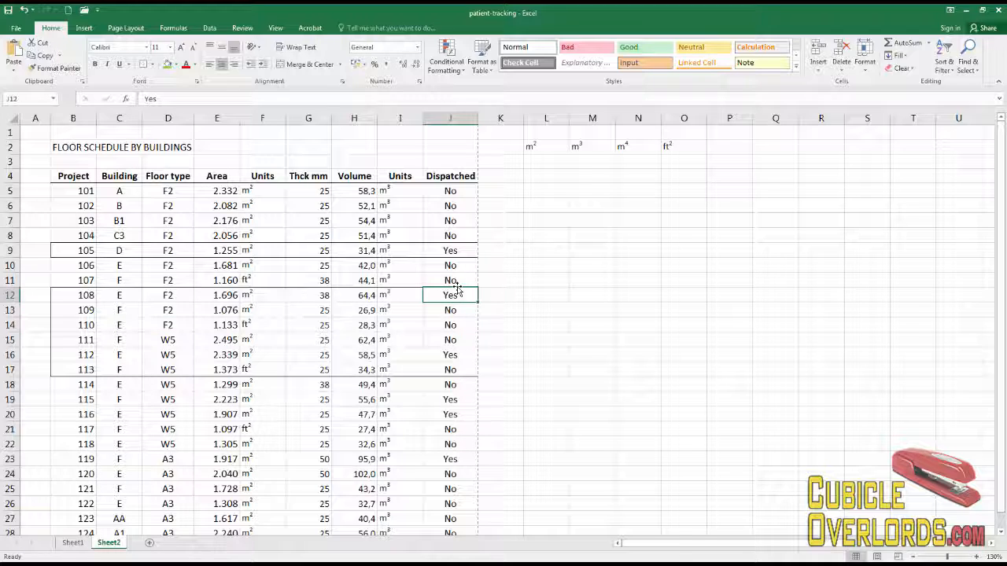
pyautogui.hotkey('ctrl', 'p')
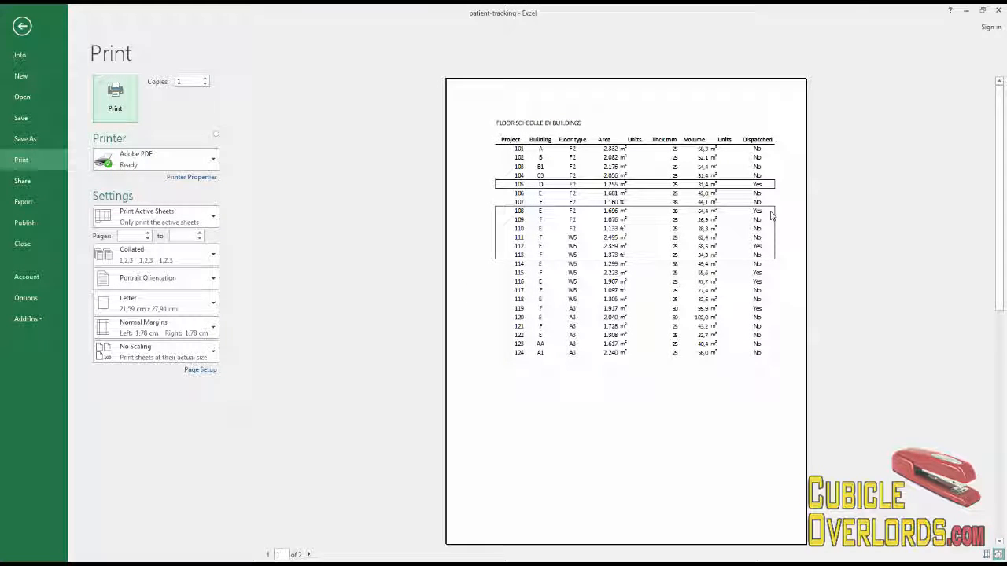
pyautogui.press('Escape')
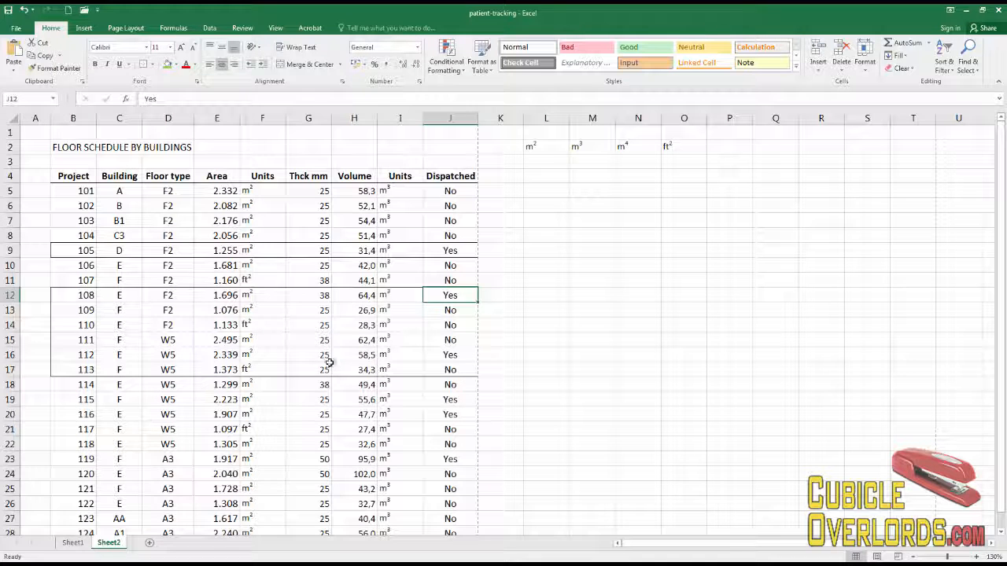
# Step: Apply All Borders to the block of projects 108 to 113 (B12:J17)
pyautogui.click(329, 362)
pyautogui.moveTo(56, 301)
pyautogui.mouseDown()
pyautogui.moveTo(267, 327)
pyautogui.moveTo(440, 385)
pyautogui.moveTo(441, 369)
pyautogui.mouseUp()
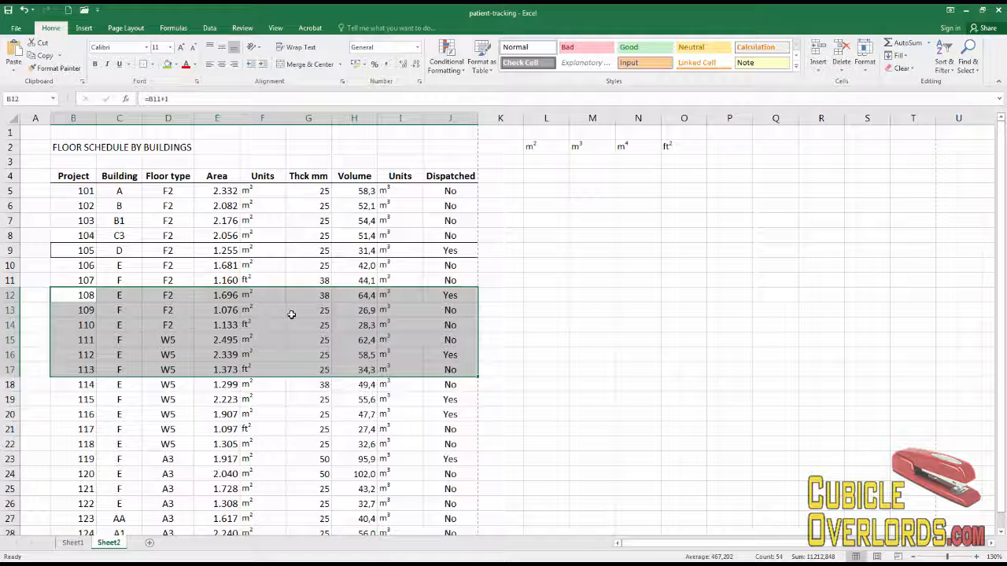
pyautogui.click(152, 64)
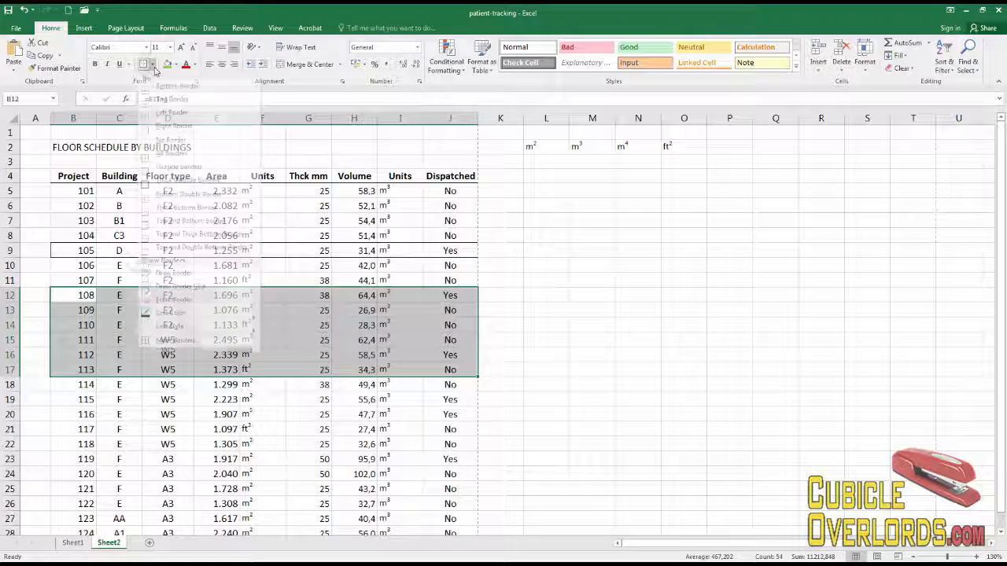
pyautogui.click(184, 160)
# Step: Preview the printout to check the fully bordered block of projects 108 to 113, and return to the worksheet
pyautogui.click(268, 339)
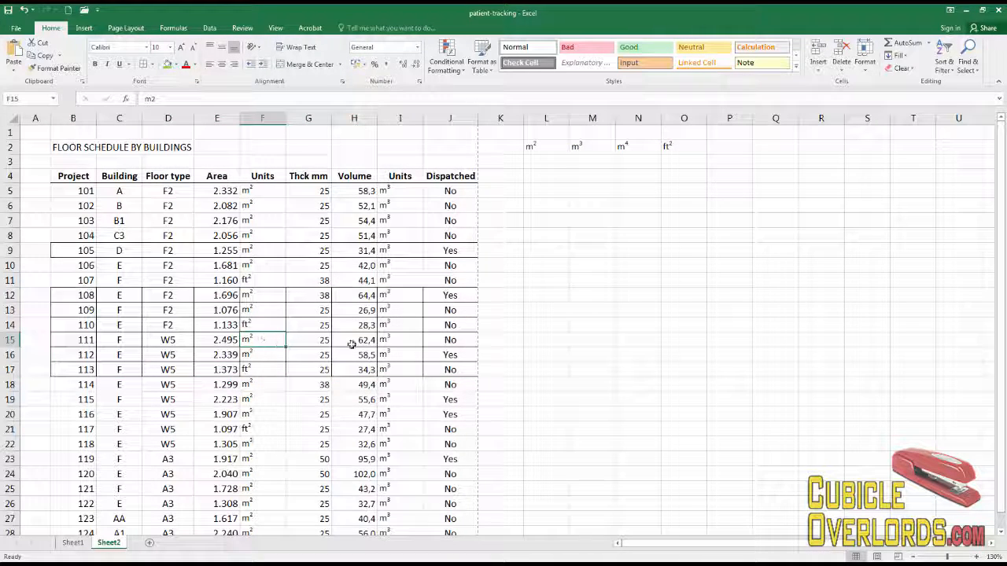
pyautogui.hotkey('ctrl', 'p')
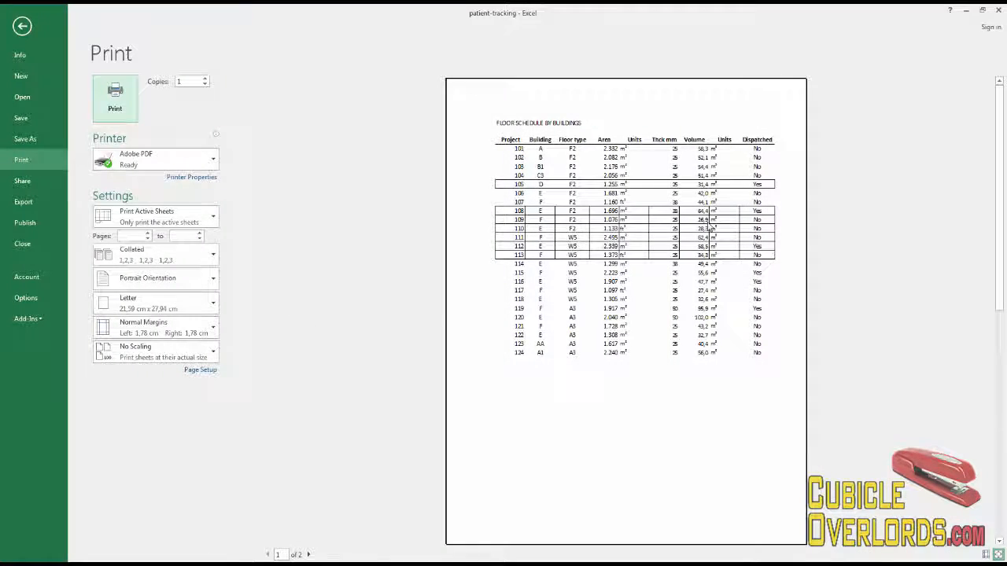
pyautogui.press('Escape')
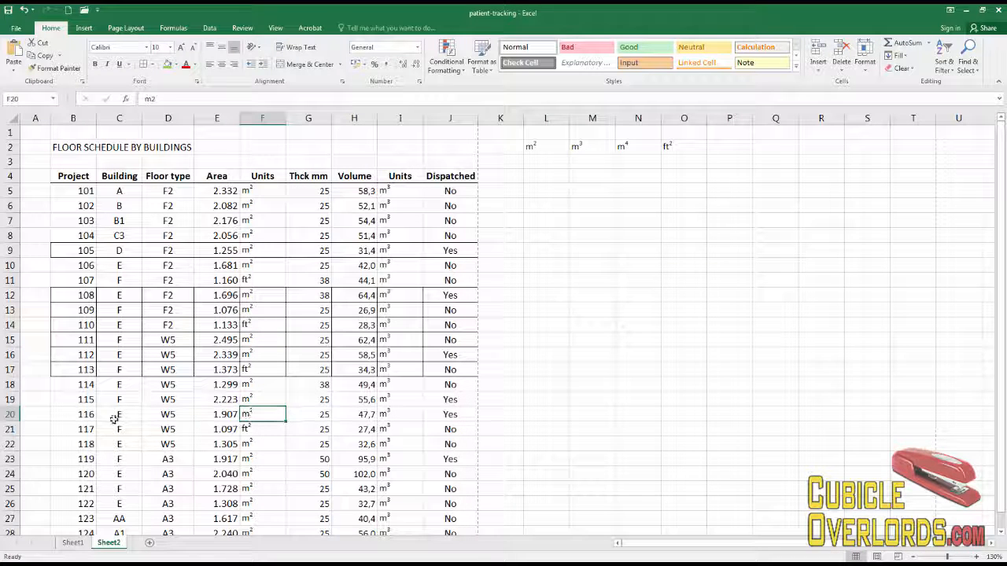
# Step: Open the detailed border settings for the rows of projects 115 to 117 (B19:J21) with More Borders
pyautogui.click(88, 400)
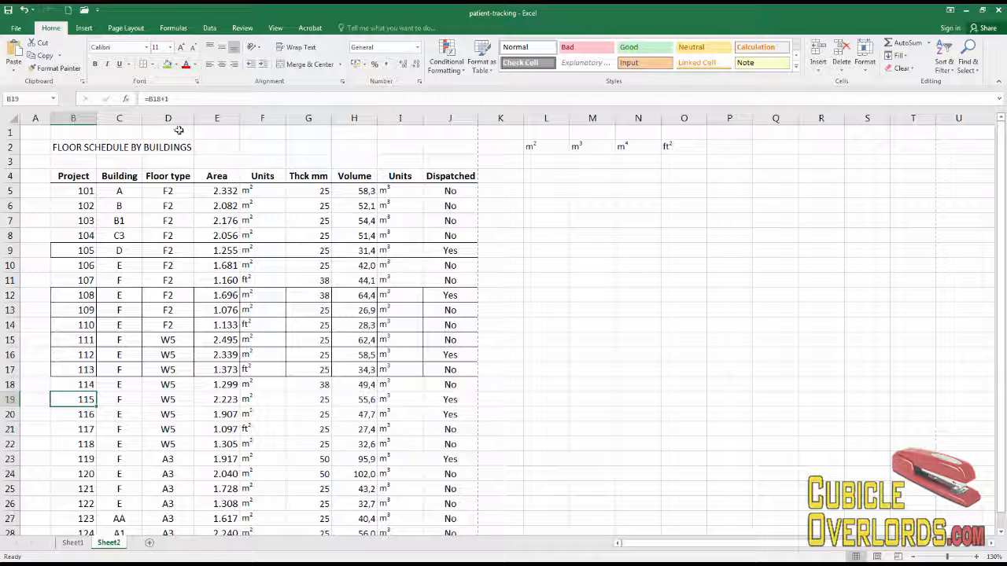
pyautogui.keyDown('shift'); pyautogui.click(452, 428); pyautogui.keyUp('shift')
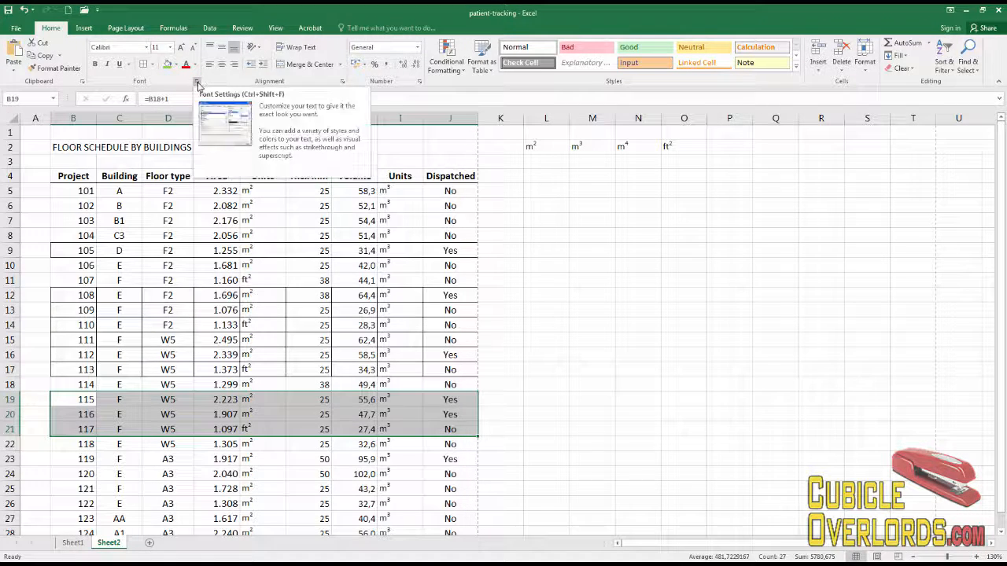
pyautogui.click(154, 65)
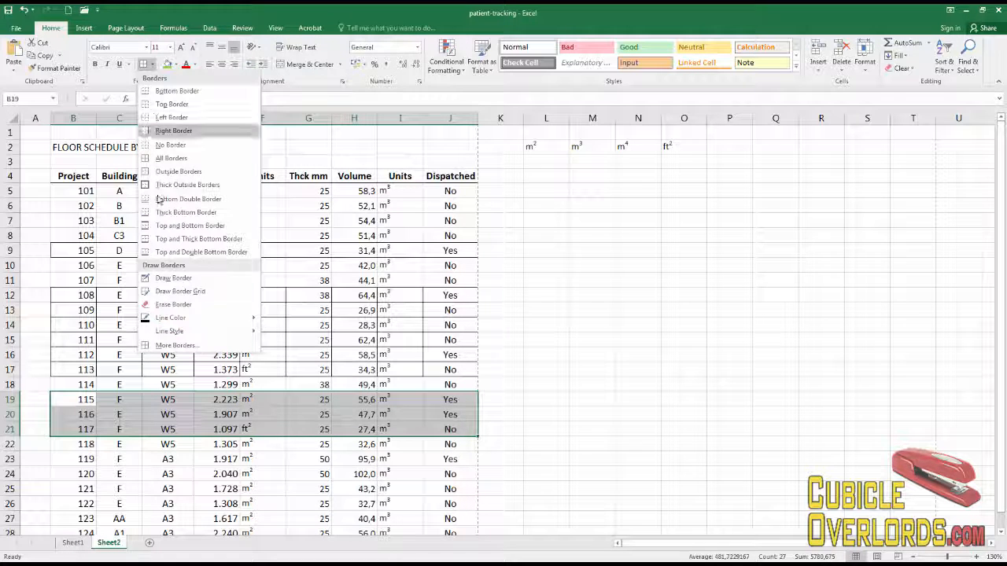
pyautogui.click(175, 346)
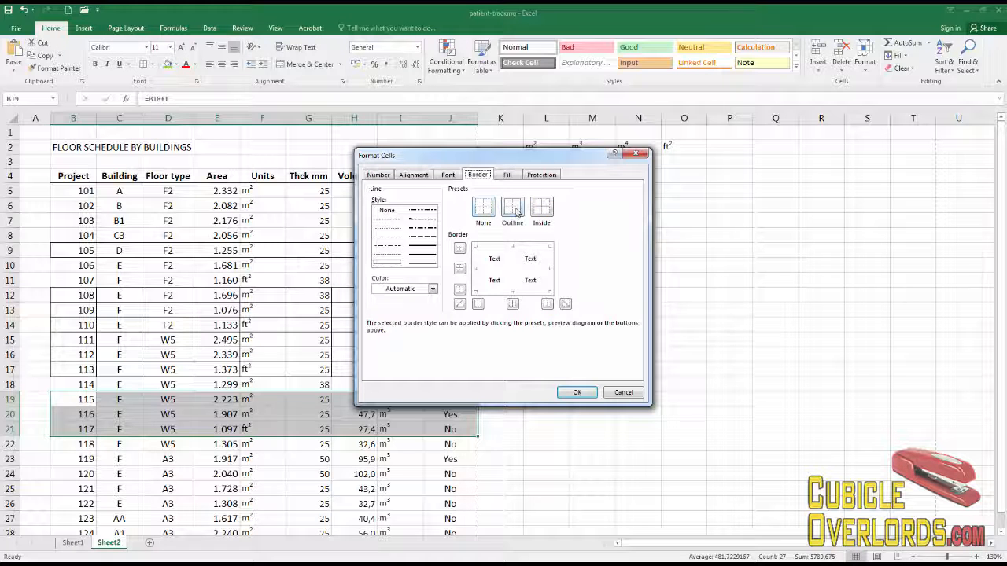
# Step: Try the Outline and Inside border presets for the selected rows, and reset them with the None preset
pyautogui.click(485, 210)
pyautogui.click(517, 209)
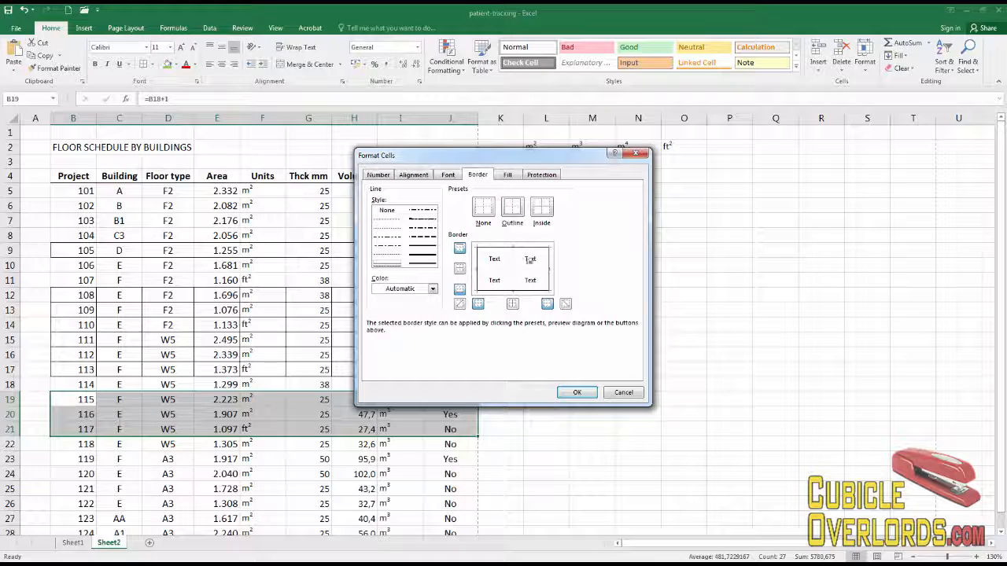
pyautogui.click(541, 207)
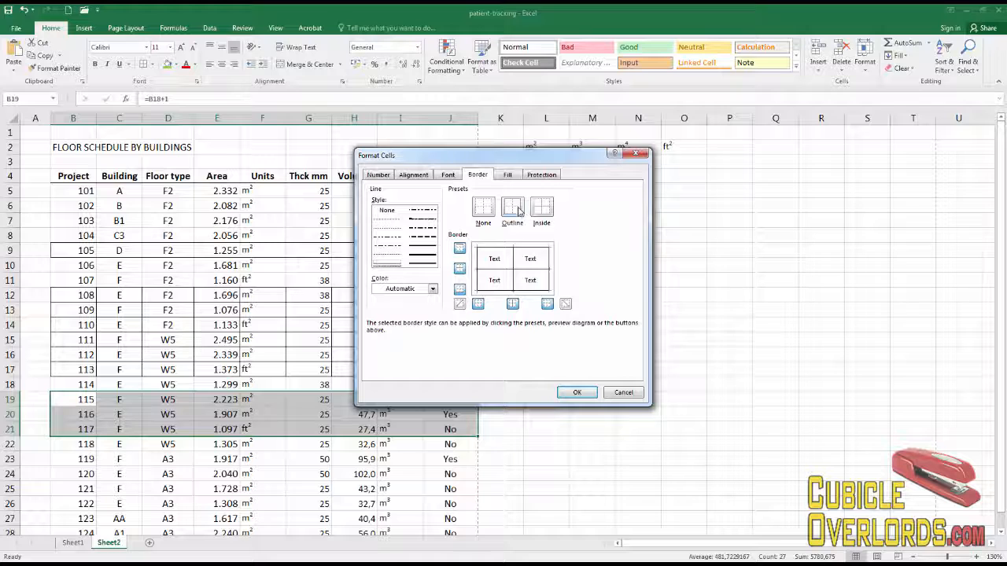
pyautogui.click(483, 208)
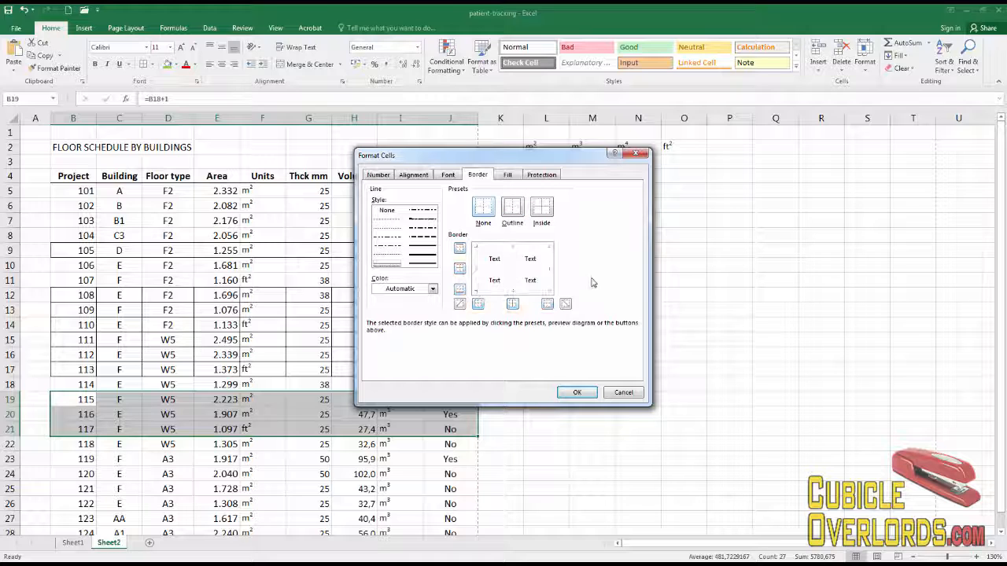
# Step: Add only the inside borders to the selected rows, using a heavy dashed line for both the horizontal and vertical ones
pyautogui.click(541, 207)
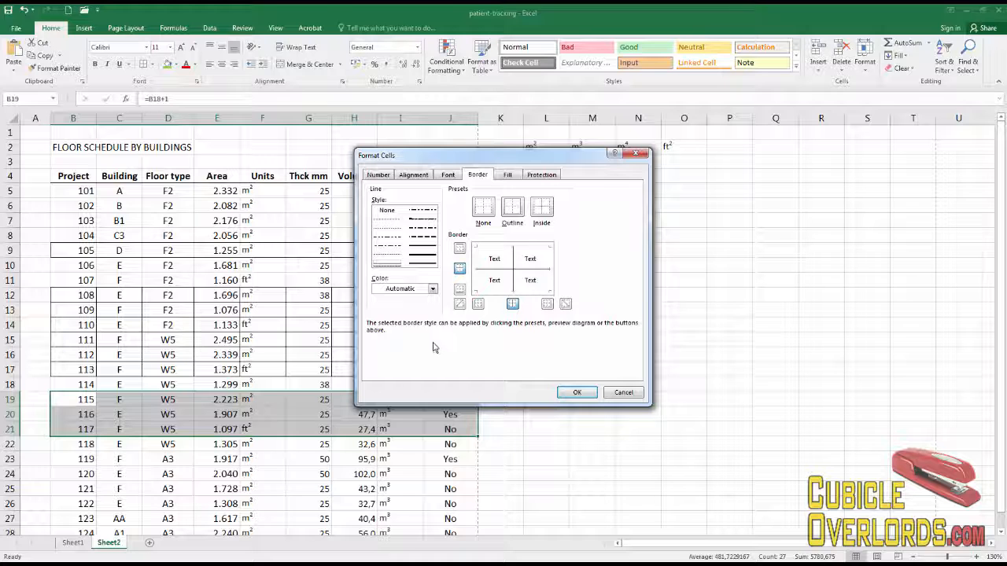
pyautogui.click(386, 222)
pyautogui.click(386, 238)
pyautogui.click(420, 254)
pyautogui.click(513, 269)
pyautogui.click(513, 264)
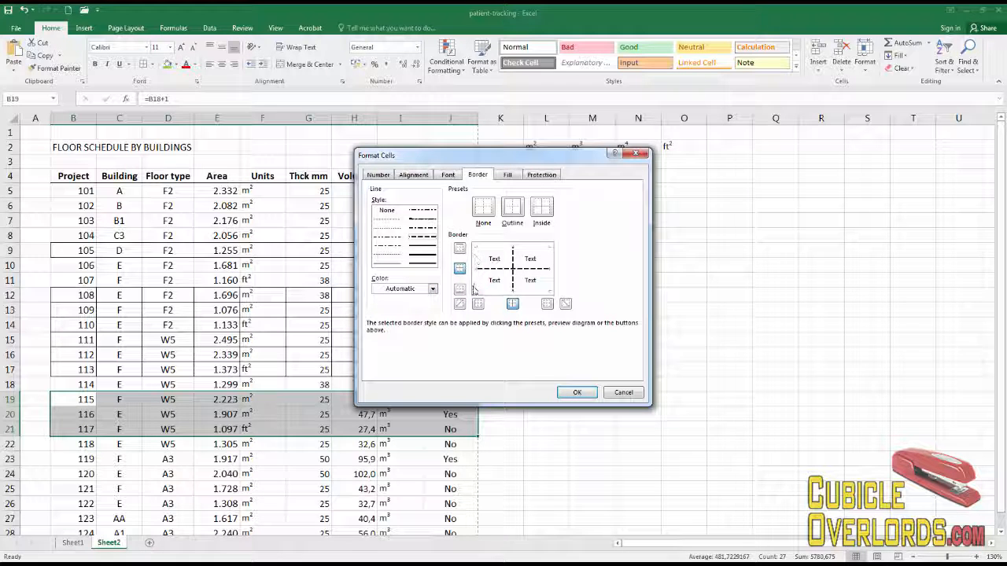
# Step: Add a thick solid red border to all four outer edges of the selected rows and apply the border settings
pyautogui.click(424, 250)
pyautogui.click(426, 256)
pyautogui.click(432, 290)
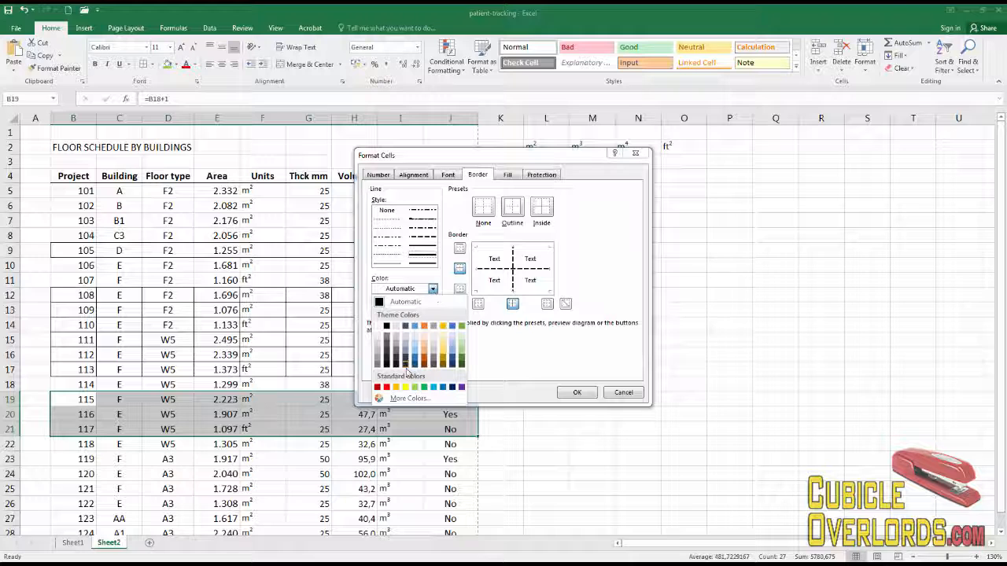
pyautogui.click(378, 387)
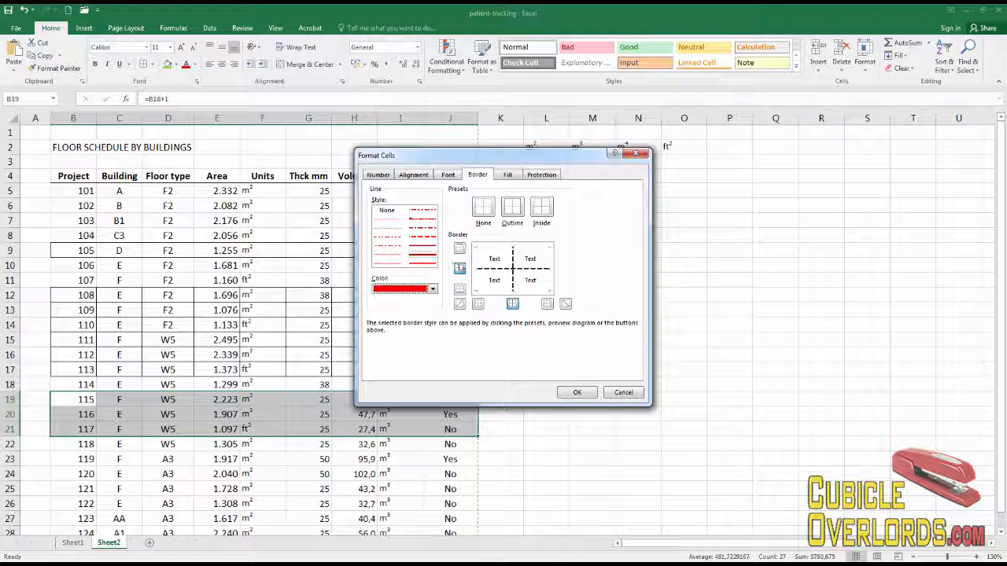
pyautogui.click(477, 264)
pyautogui.click(495, 247)
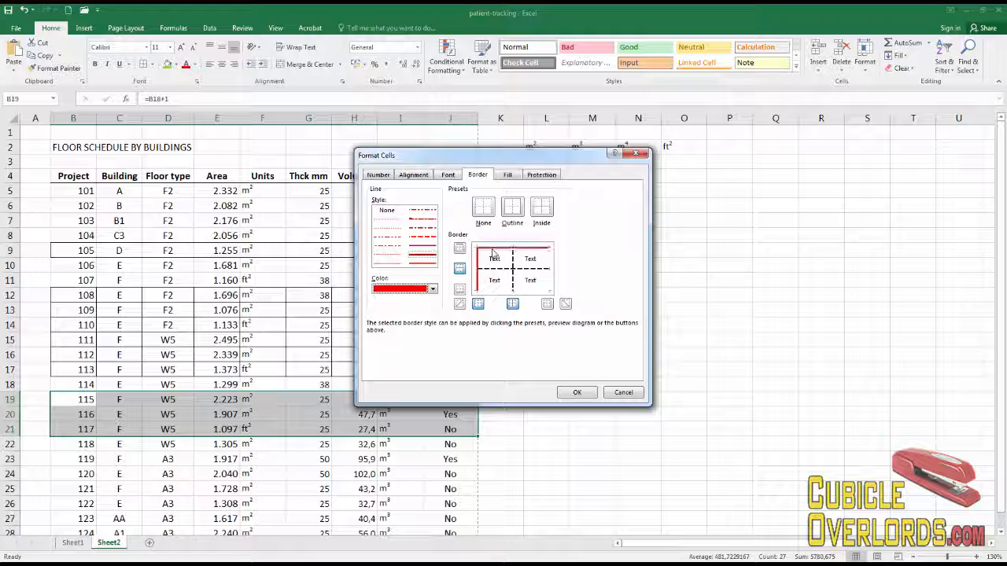
pyautogui.click(551, 268)
pyautogui.click(531, 291)
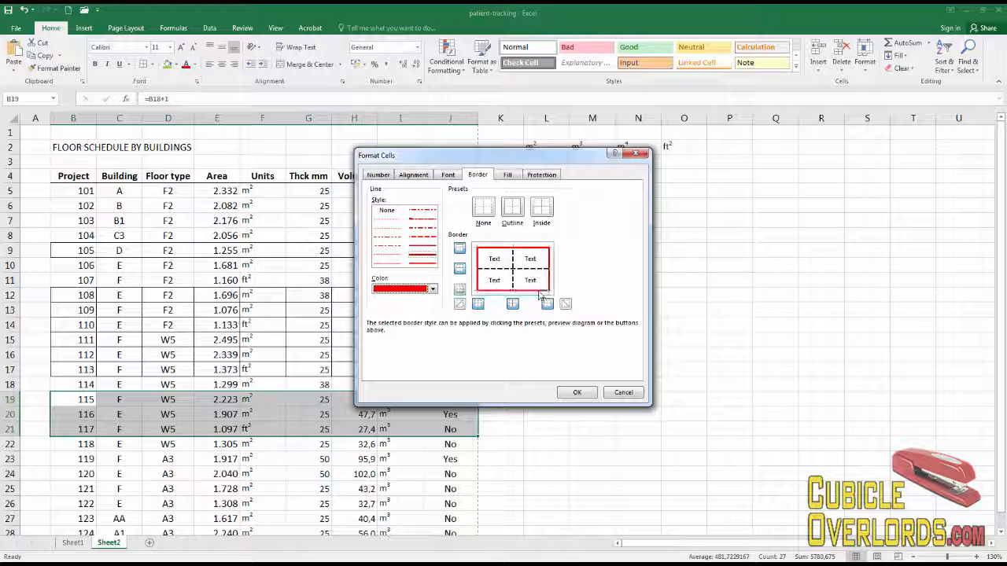
pyautogui.click(577, 392)
pyautogui.click(563, 386)
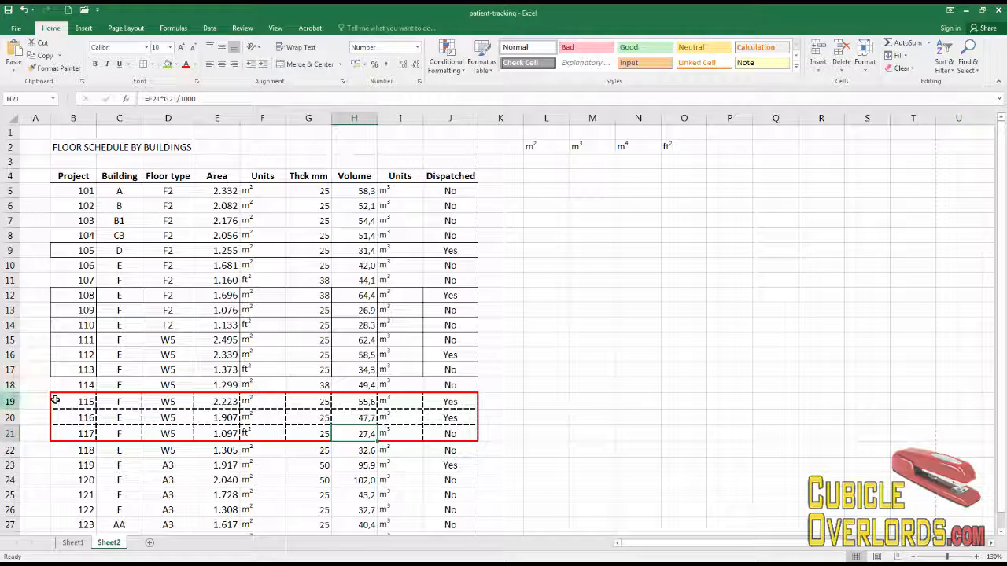
# Step: Remove all borders from the rows of projects 114 to 118 (B18:J22) with the None preset
pyautogui.moveTo(67, 386)
pyautogui.mouseDown()
pyautogui.moveTo(410, 450)
pyautogui.moveTo(338, 450)
pyautogui.moveTo(467, 445)
pyautogui.mouseUp()
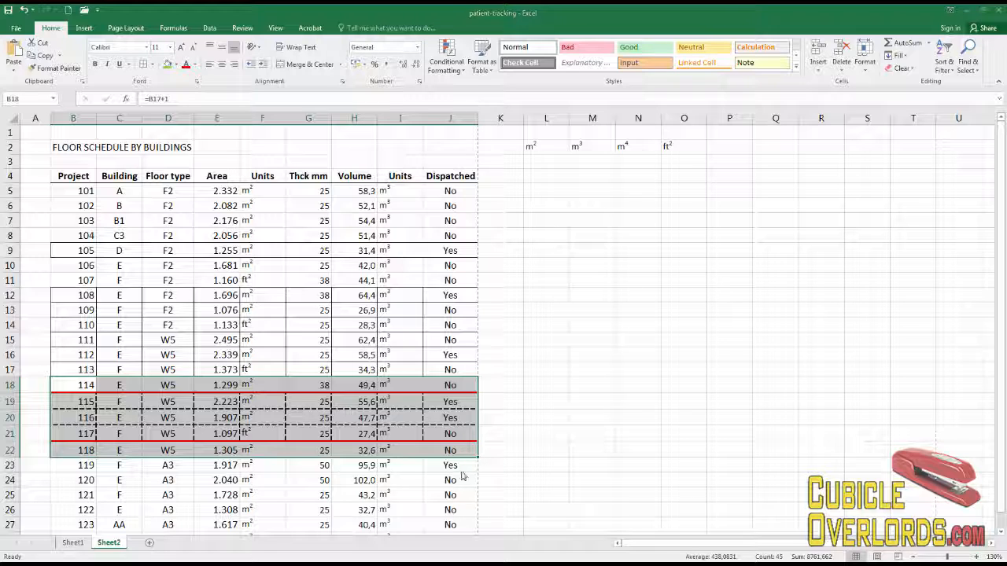
pyautogui.hotkey('ctrl', '1')
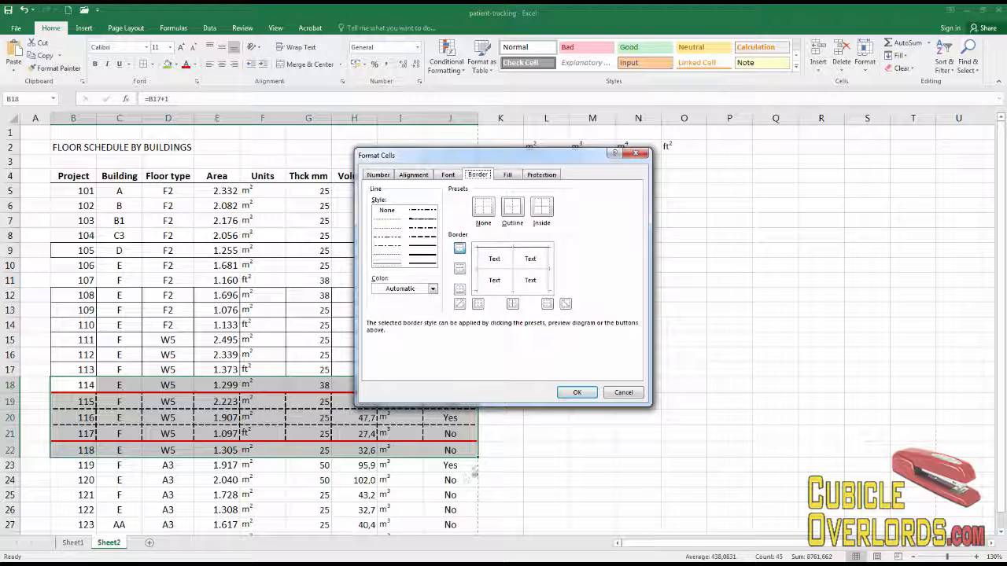
pyautogui.click(487, 207)
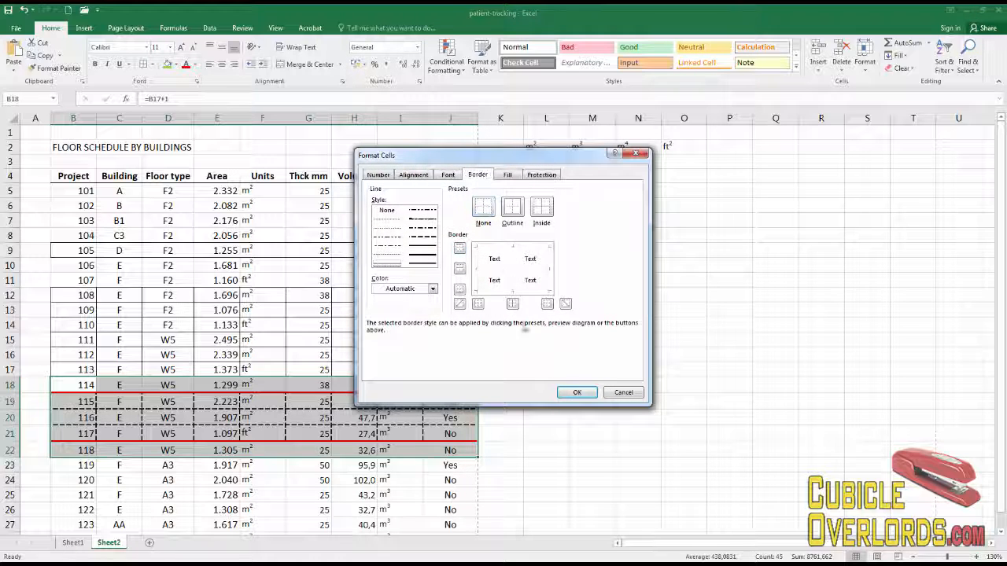
pyautogui.click(577, 393)
pyautogui.click(276, 415)
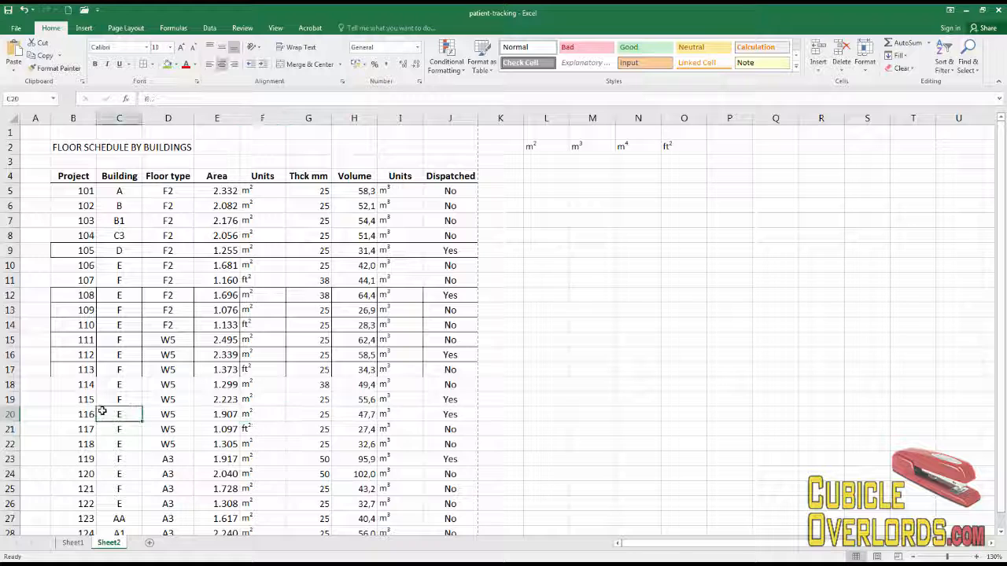
# Step: Apply All Borders to the rows of projects 116 to 119 (B20:J23)
pyautogui.moveTo(88, 414); pyautogui.dragTo(452, 464)
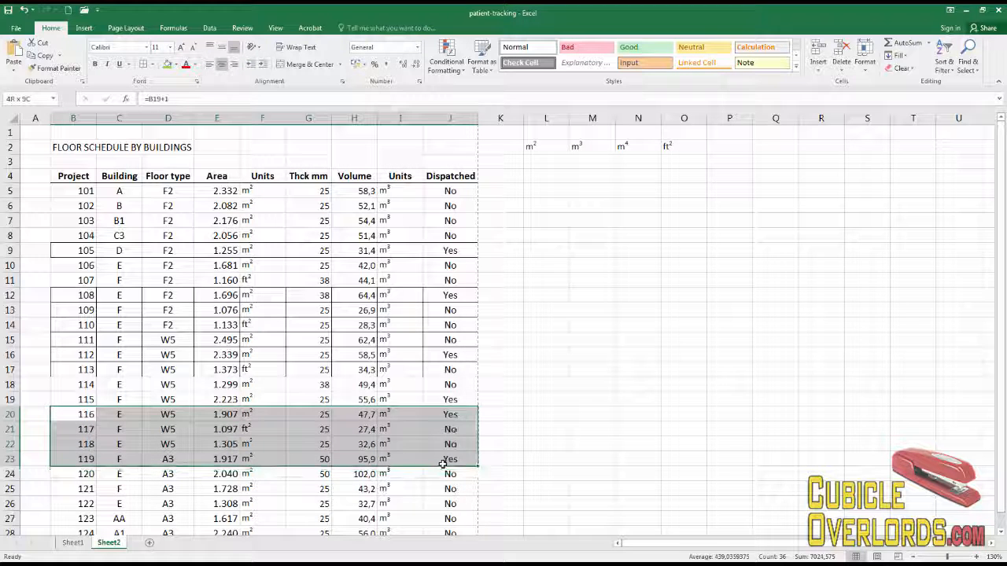
pyautogui.click(152, 65)
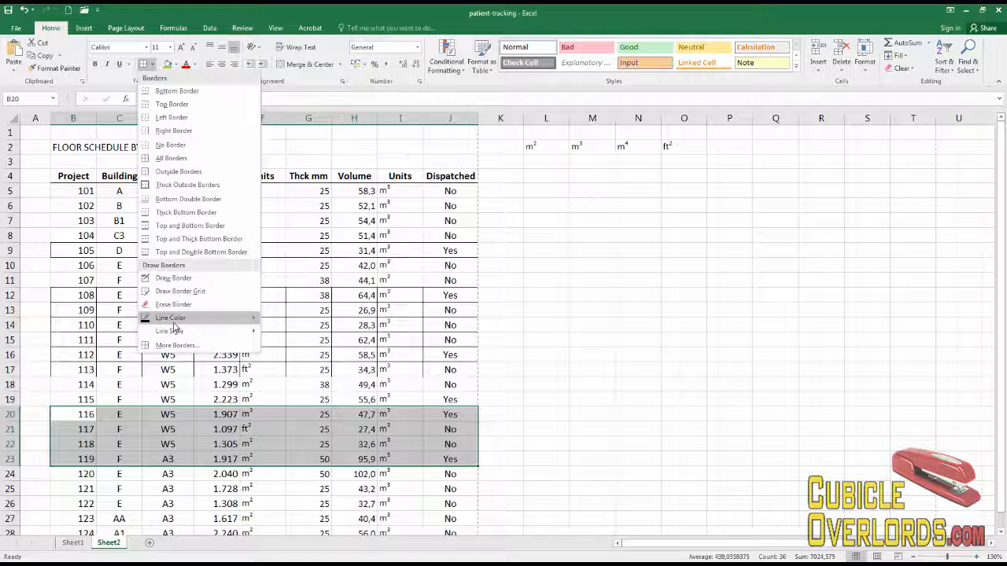
pyautogui.click(172, 158)
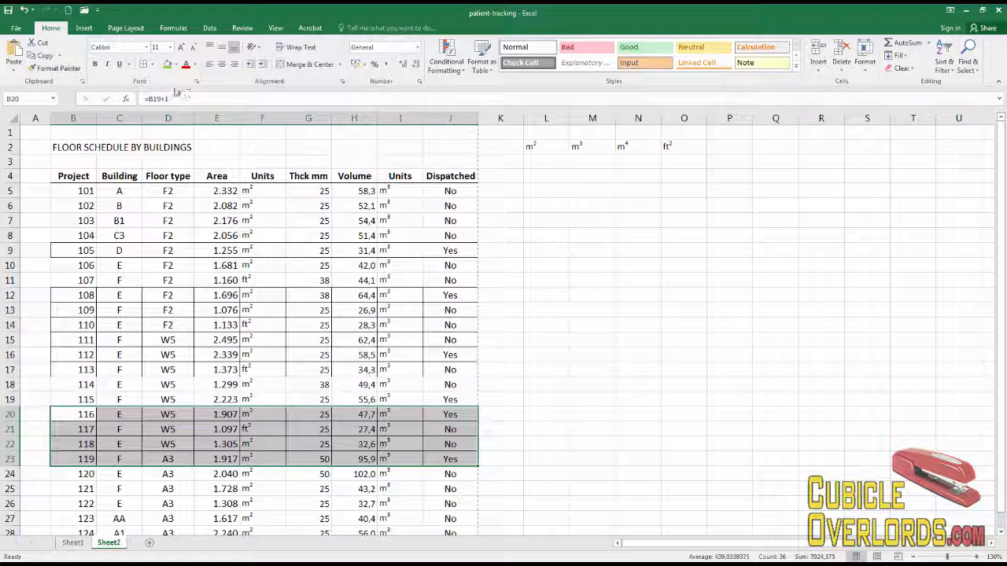
# Step: Set the border line colour to red and draw red borders at the number cells of projects 116 and 117
pyautogui.click(152, 64)
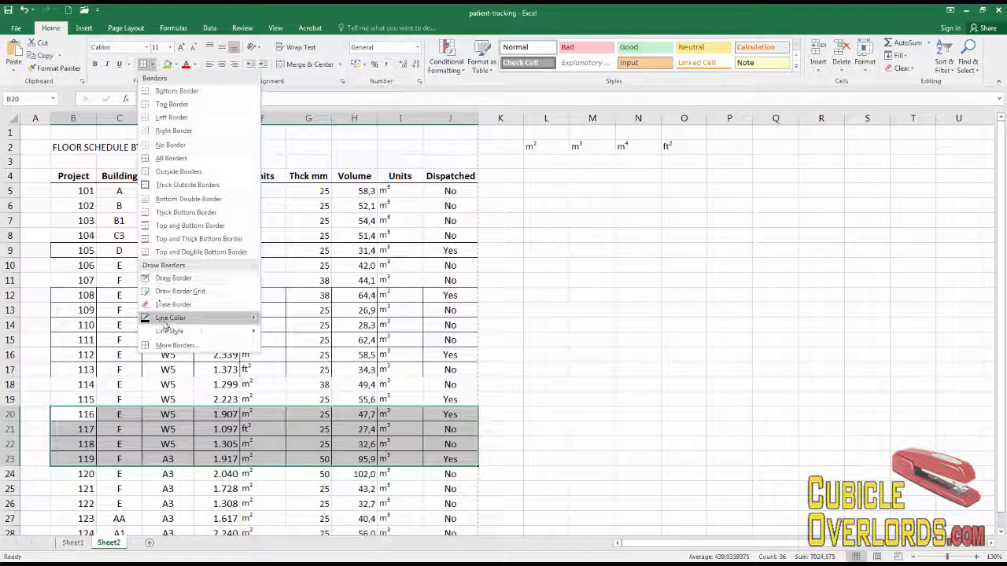
pyautogui.moveTo(212, 317)
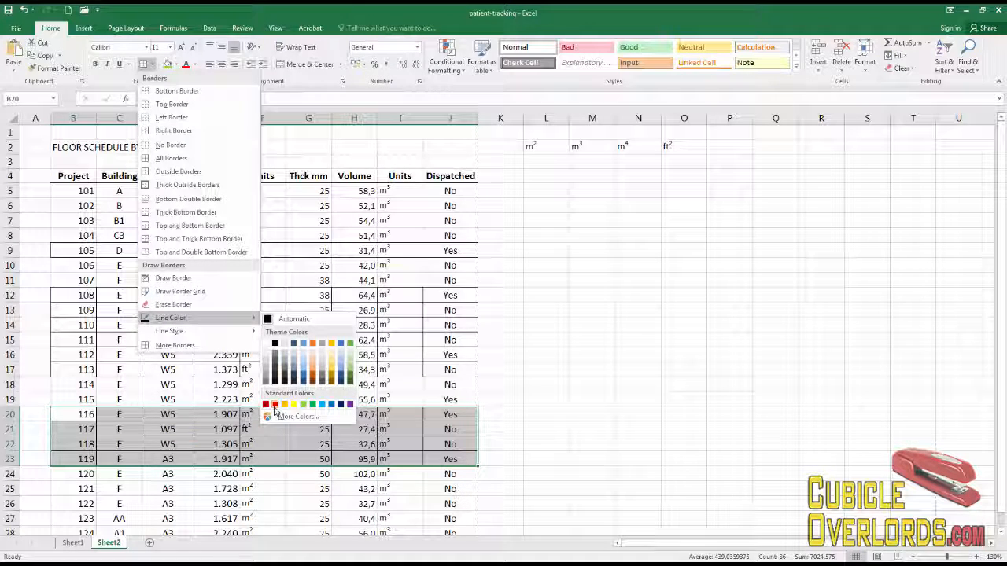
pyautogui.click(275, 406)
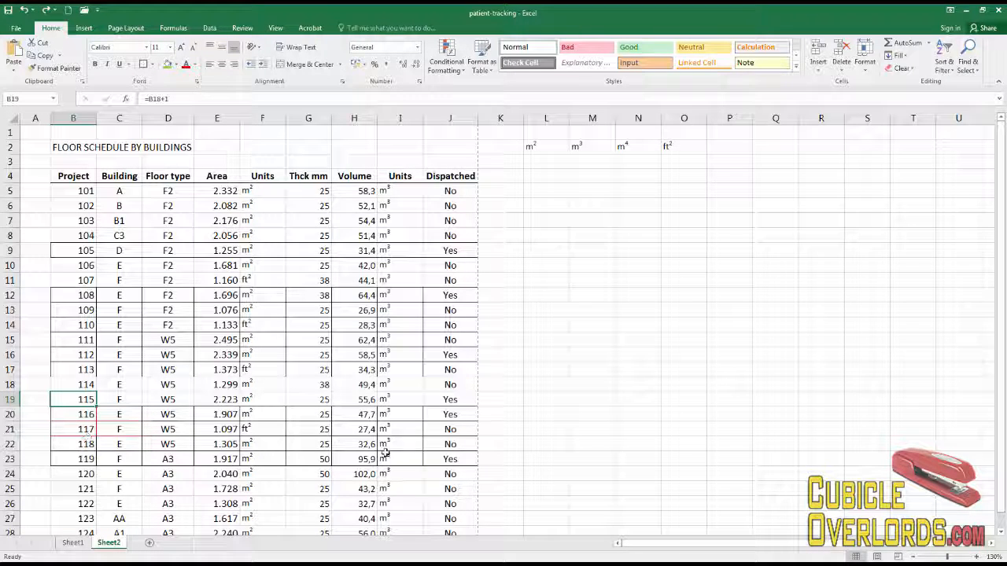
# Step: Set the border line colour to green, draw borders on the units and thickness cells of projects 116 and 117, and leave drawing mode
pyautogui.click(155, 66)
pyautogui.moveTo(173, 318)
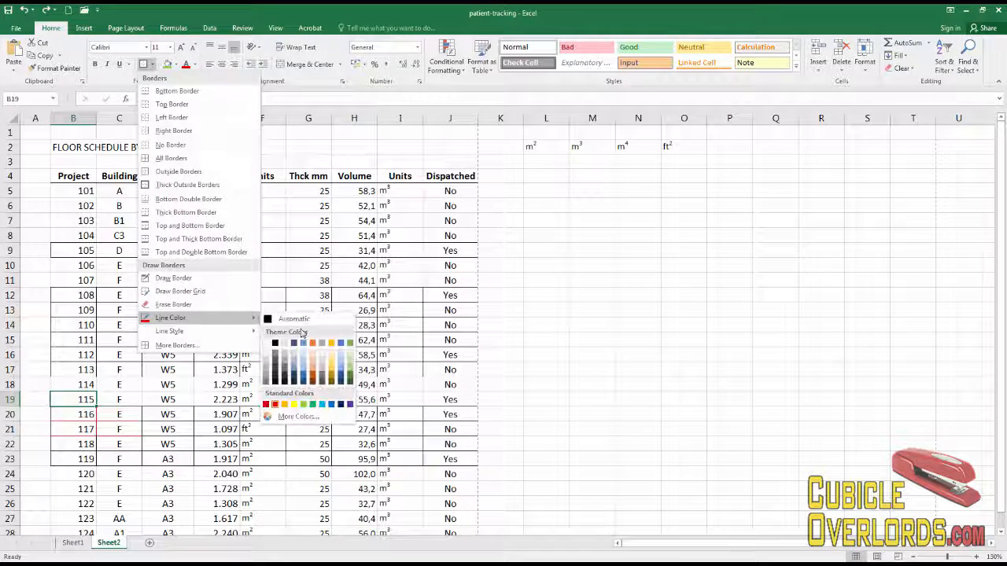
pyautogui.click(313, 405)
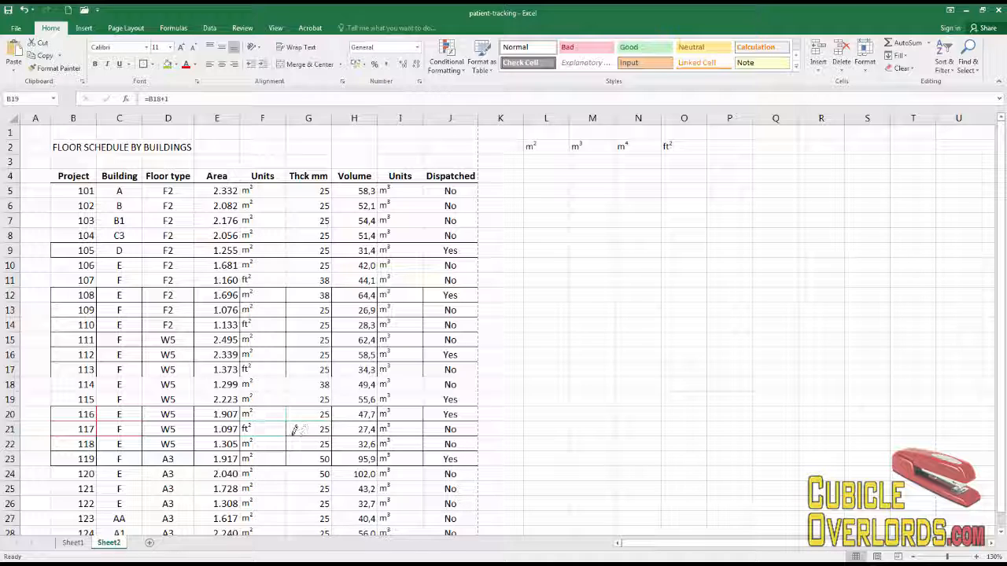
pyautogui.press('Escape')
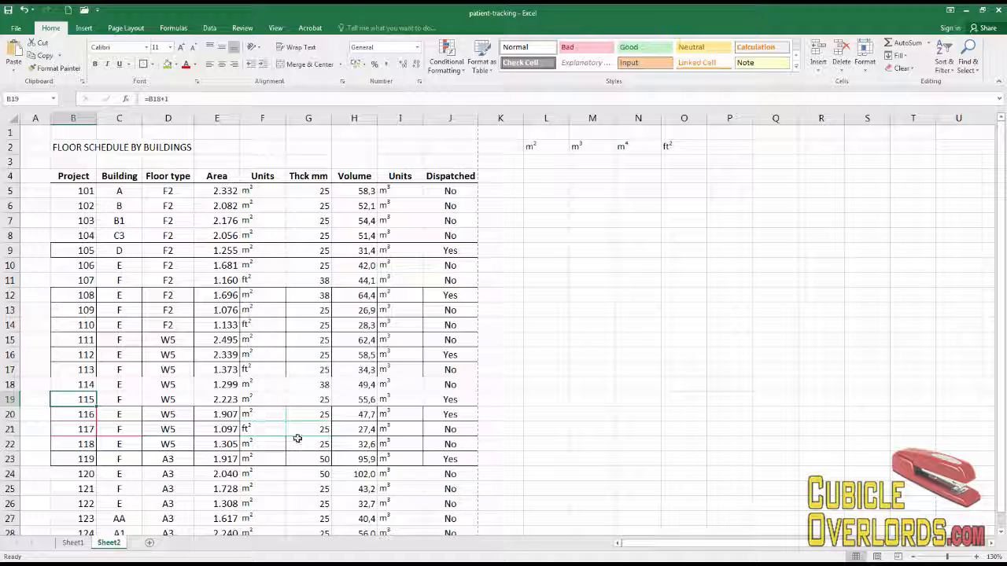
pyautogui.moveTo(258, 415); pyautogui.dragTo(308, 444)
# Step: Change the inside horizontal and vertical borders of the rows of projects 116 to 119 (B20:J23) to a light green theme colour
pyautogui.moveTo(73, 410); pyautogui.dragTo(455, 461)
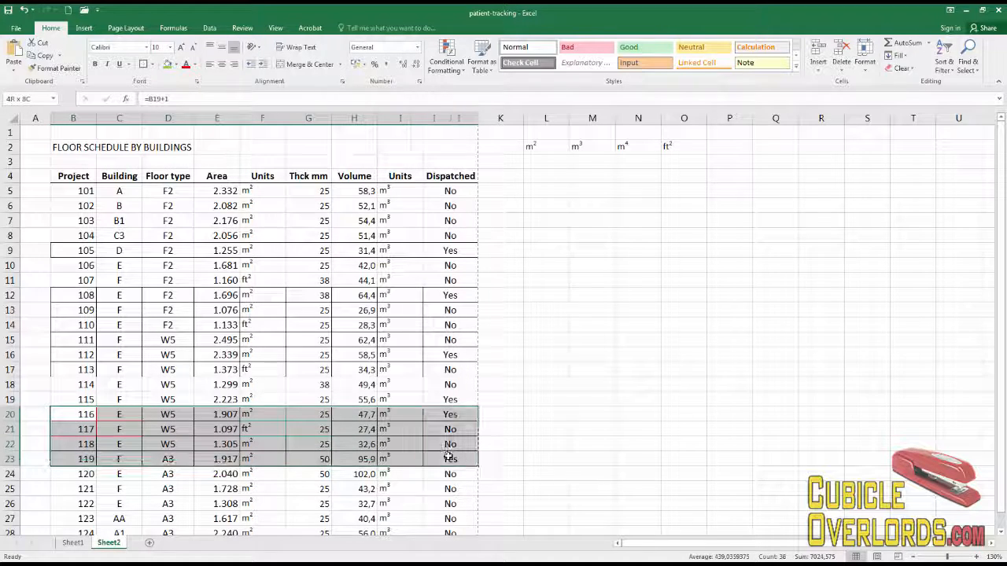
pyautogui.click(197, 81)
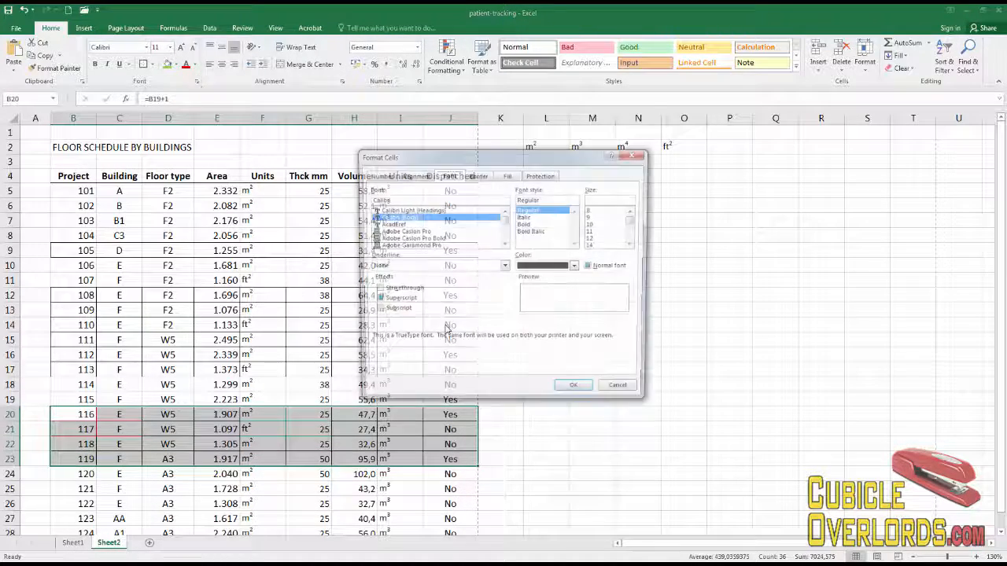
pyautogui.click(478, 175)
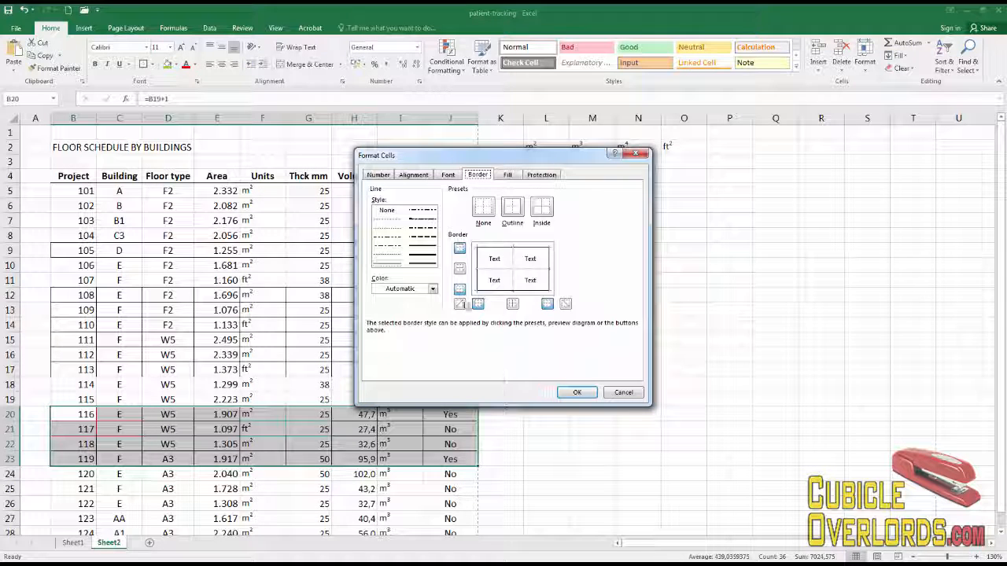
pyautogui.click(432, 289)
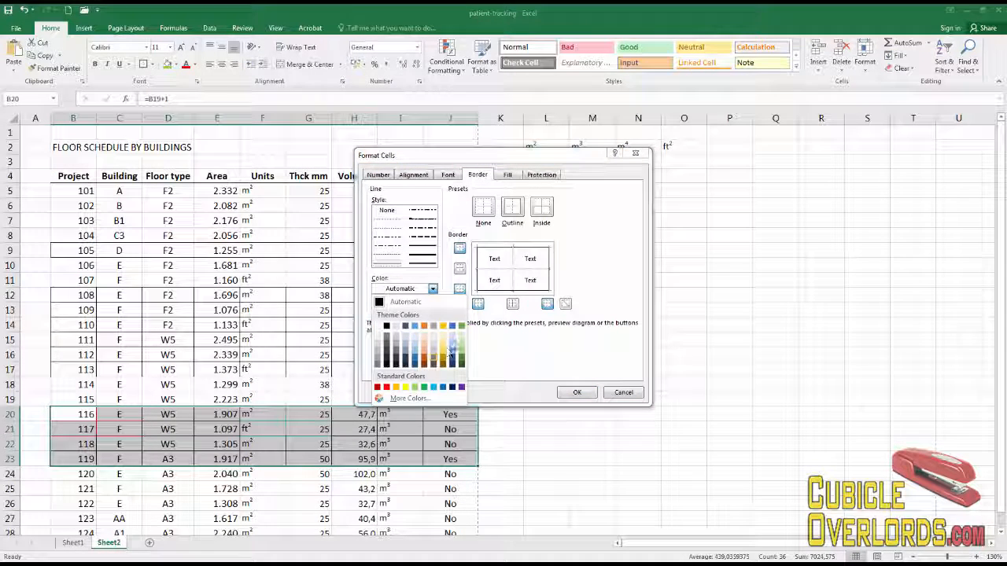
pyautogui.click(462, 354)
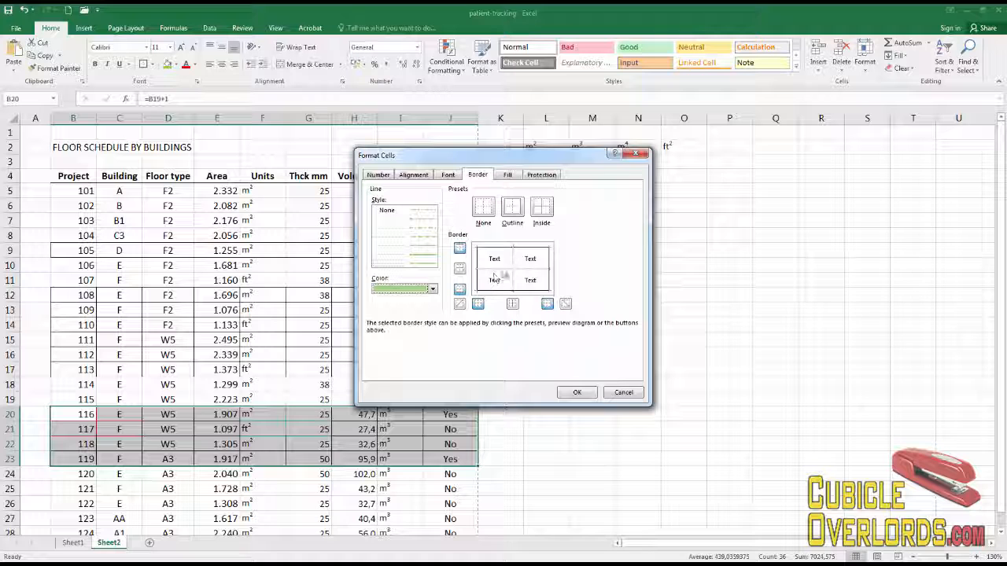
pyautogui.click(495, 270)
pyautogui.click(513, 265)
pyautogui.click(577, 391)
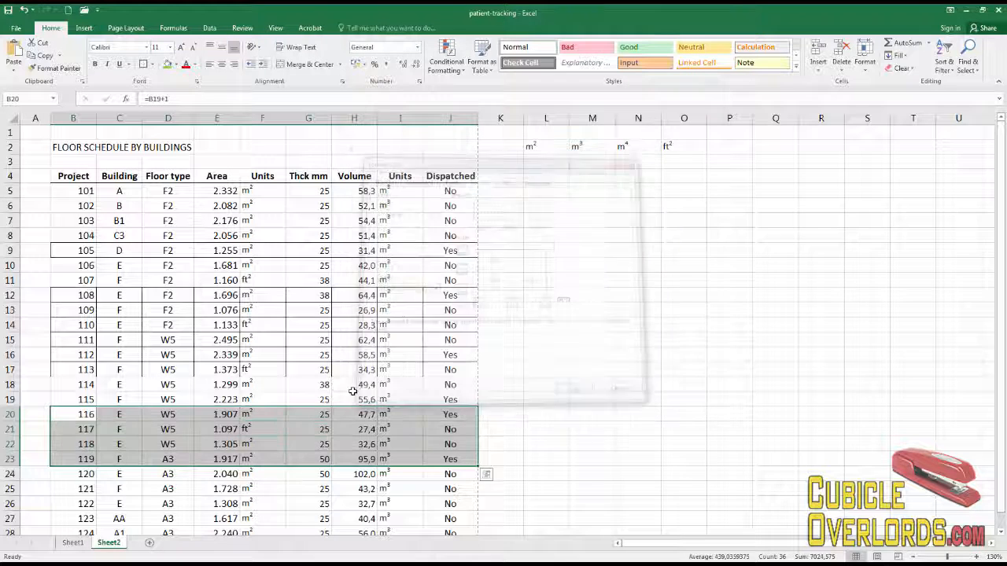
pyautogui.click(308, 398)
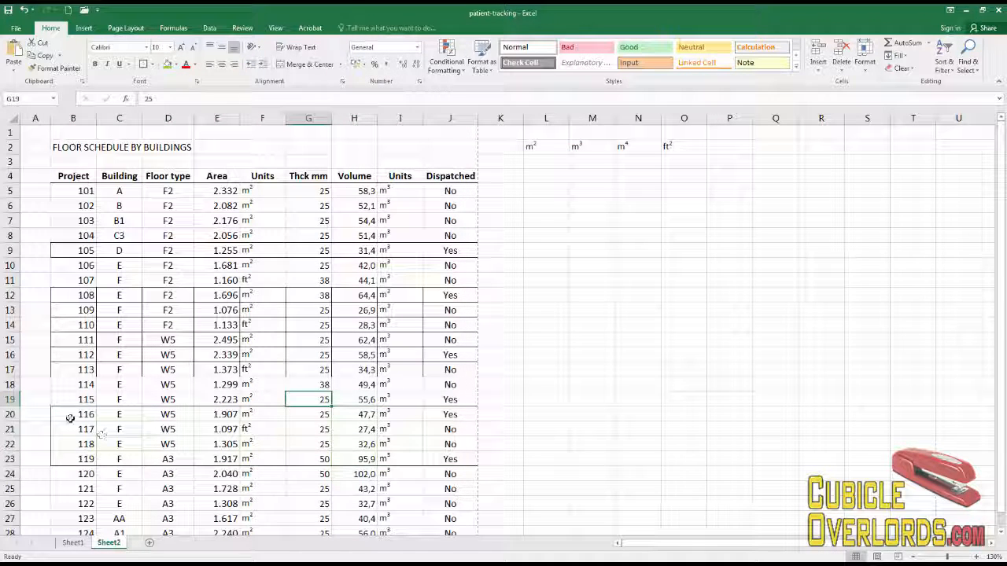
pyautogui.click(119, 339)
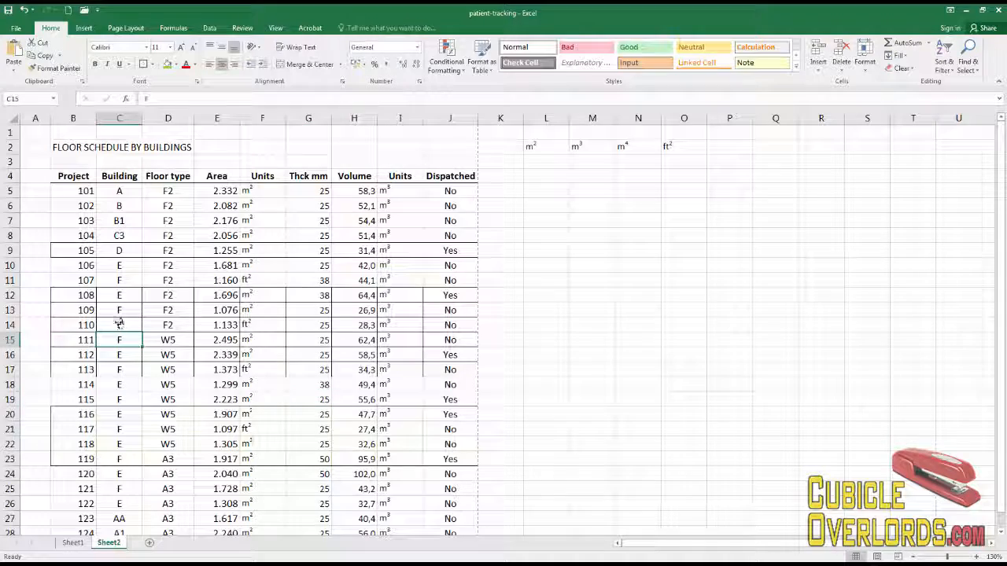
pyautogui.click(81, 180)
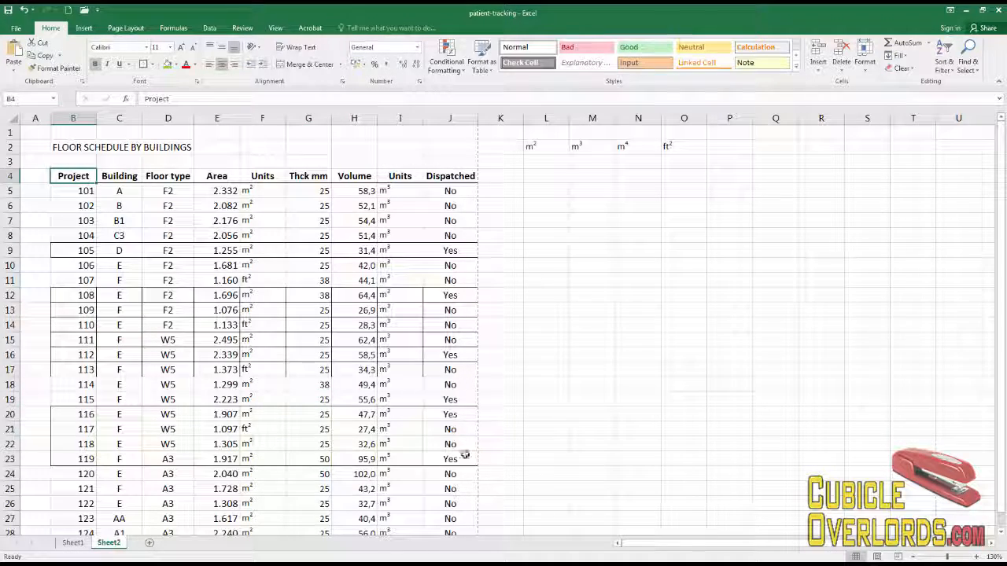
pyautogui.scroll(-2, 465, 455)
pyautogui.scroll(2, 458, 444)
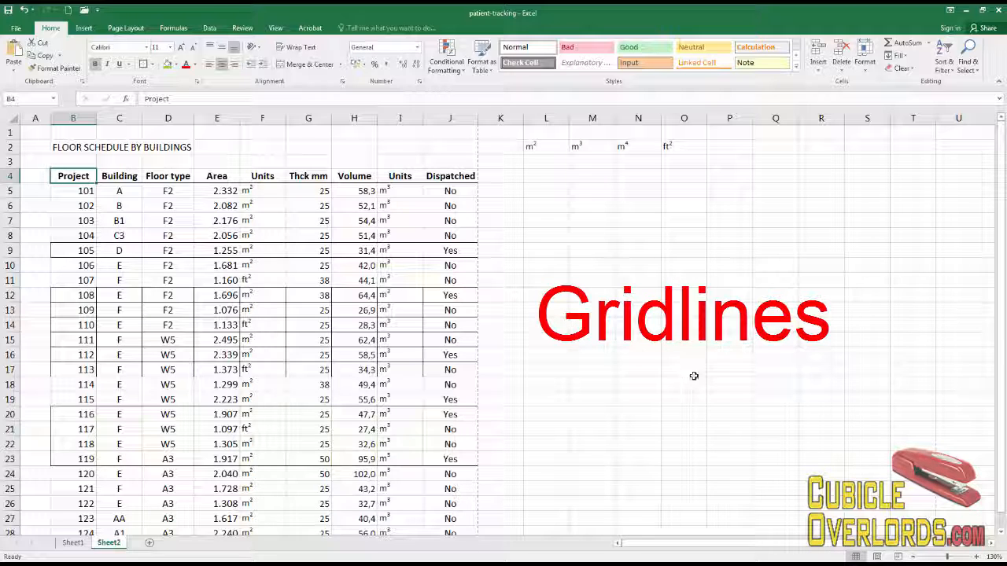
pyautogui.click(66, 295)
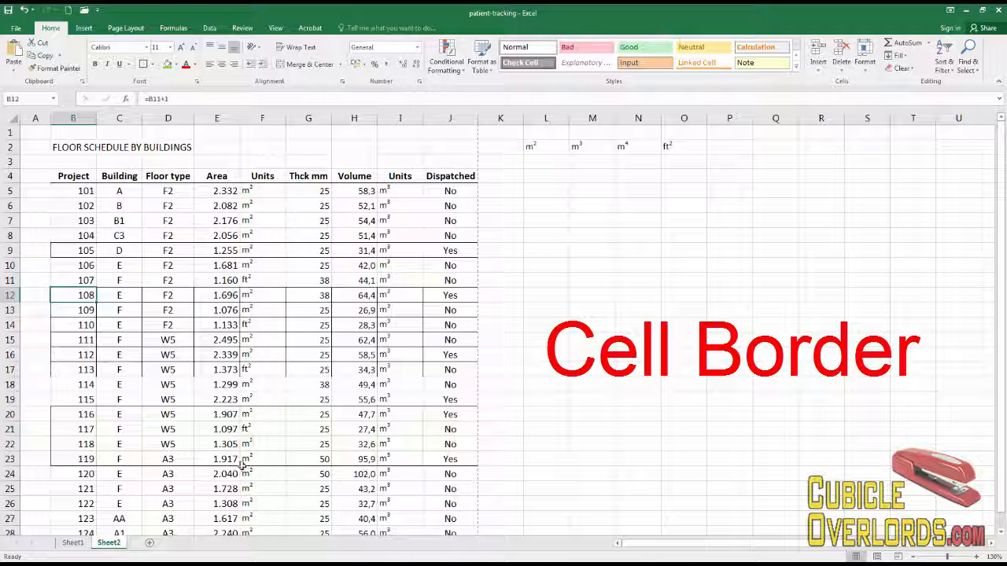
pyautogui.click(71, 251)
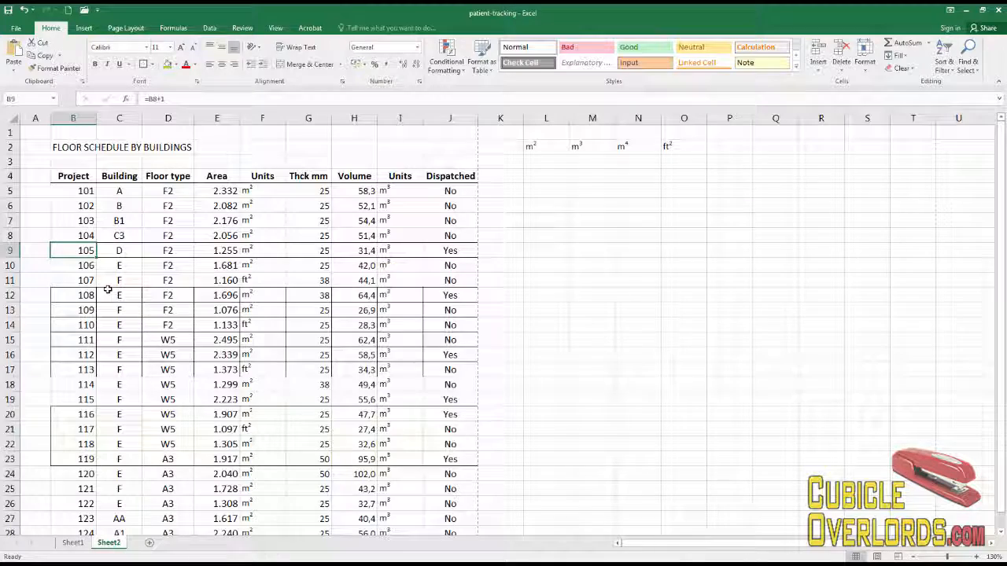
# Step: Preview the printout to check the cell borders across the whole floor schedule, and return to the worksheet
pyautogui.hotkey('ctrl', 'p')
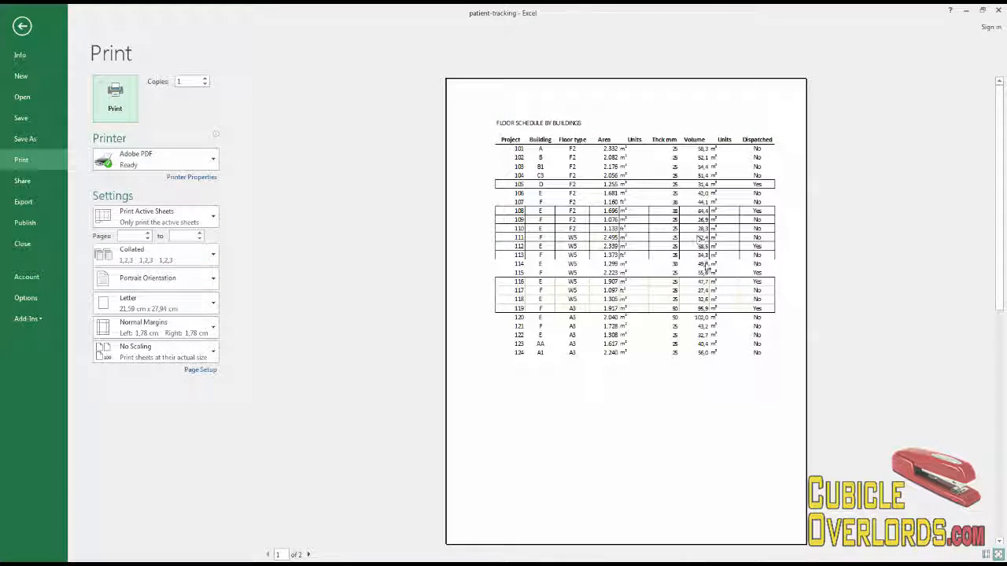
pyautogui.press('Escape')
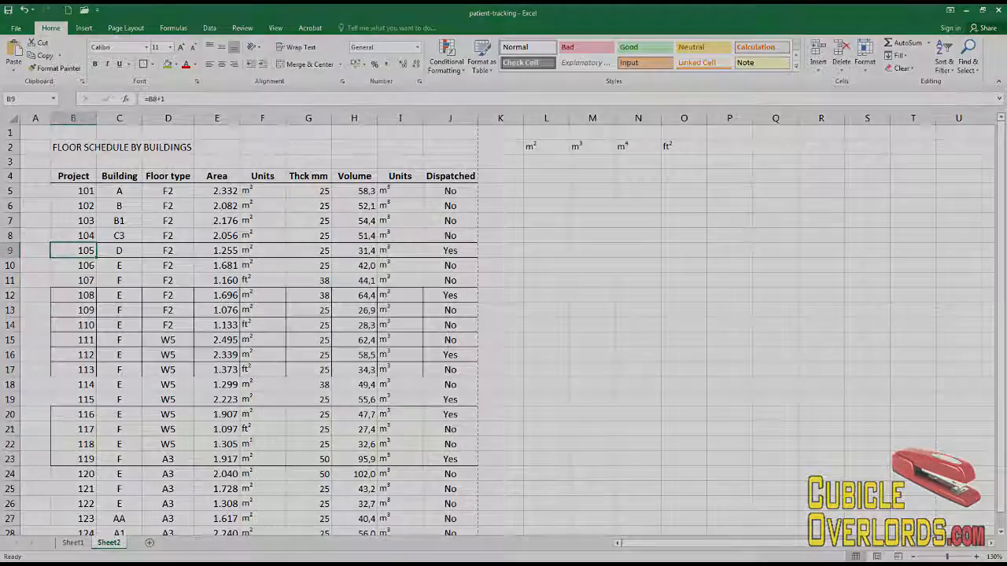